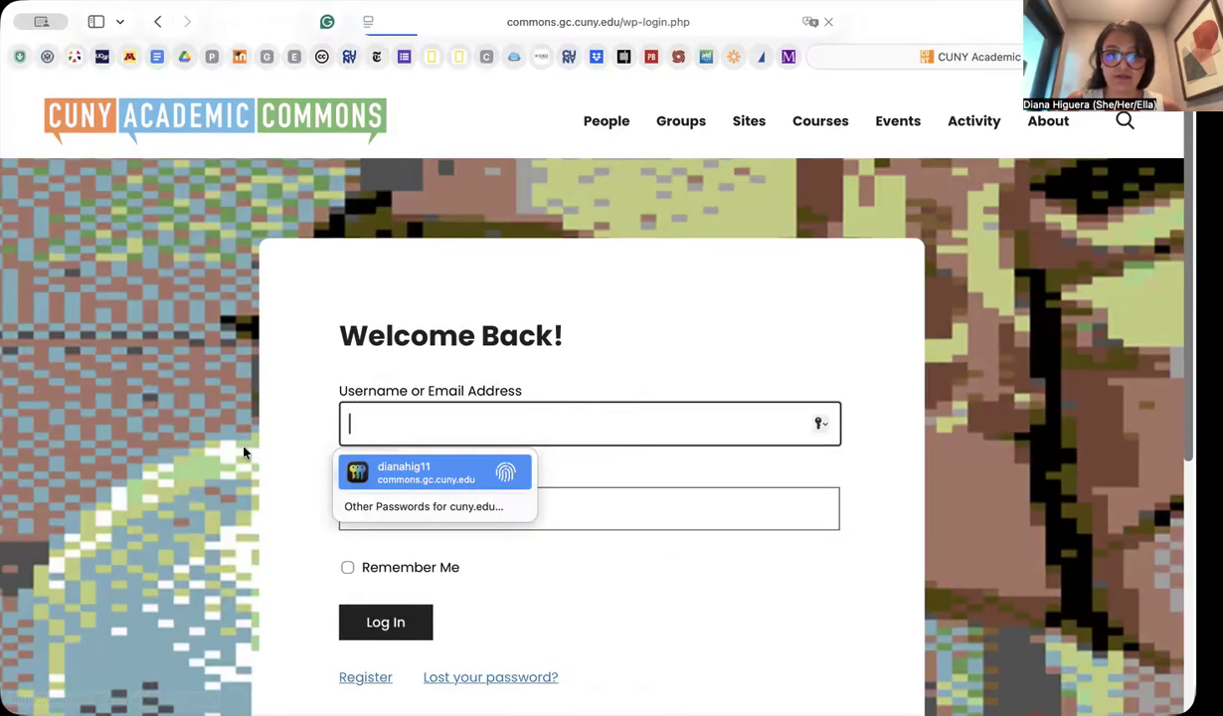
# Log in to the CUNY Academic Commons with the saved username and account password
pyautogui.press('Return')
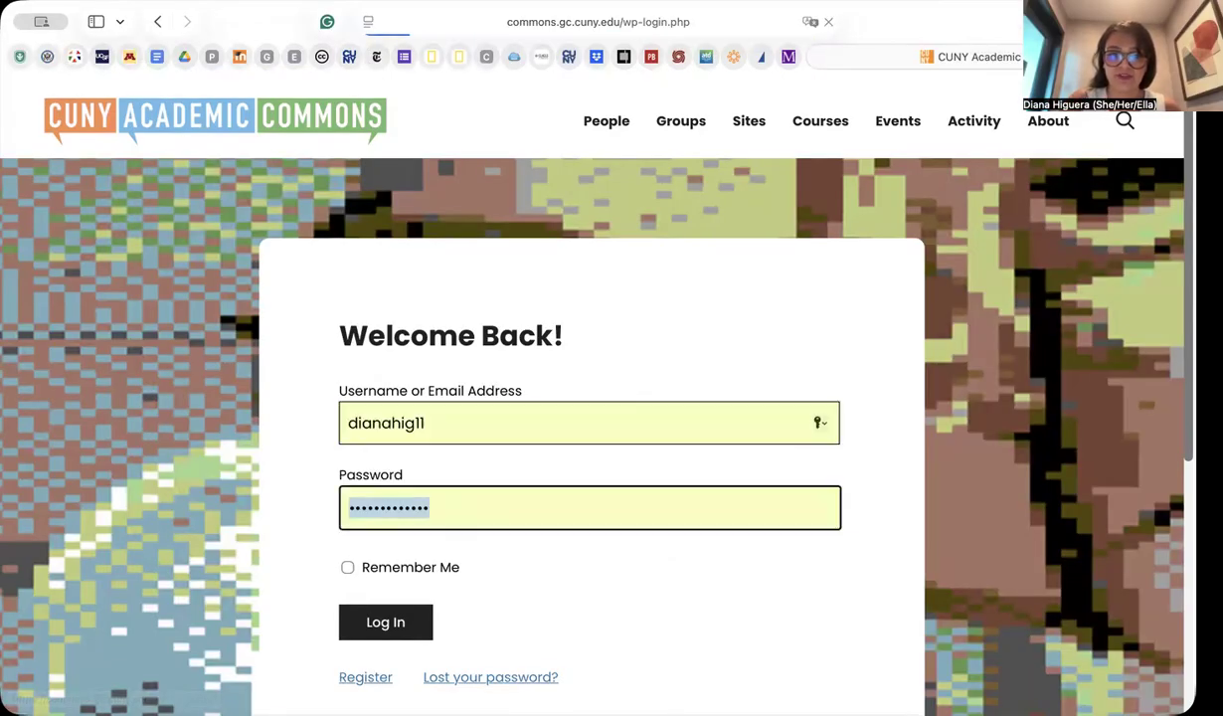
pyautogui.press('Return')
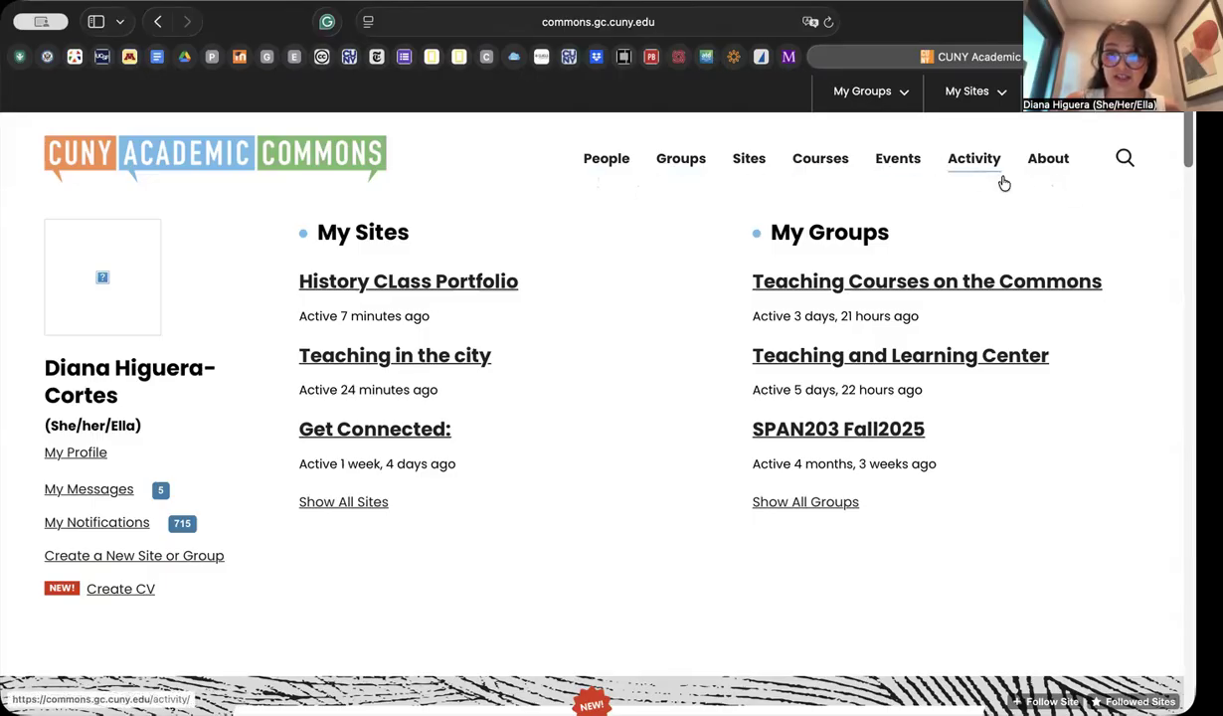
# Open the form for creating a standalone site, starting from the site directory
pyautogui.click(752, 165)
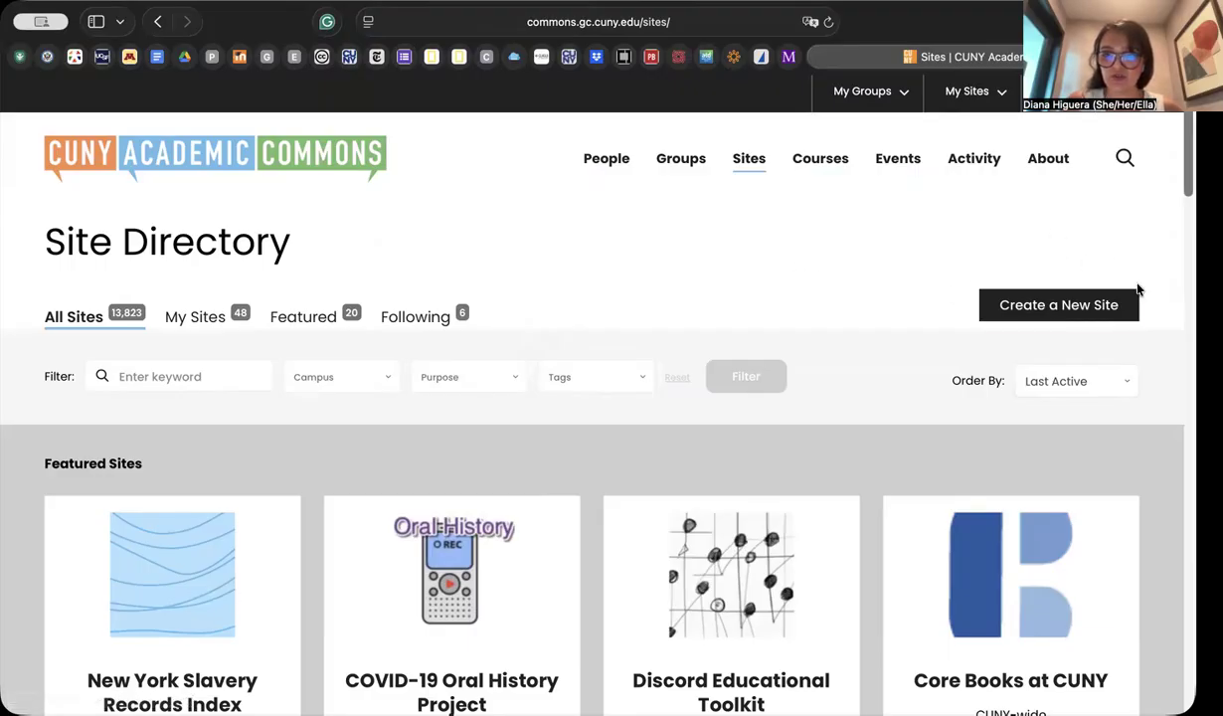
pyautogui.click(1033, 316)
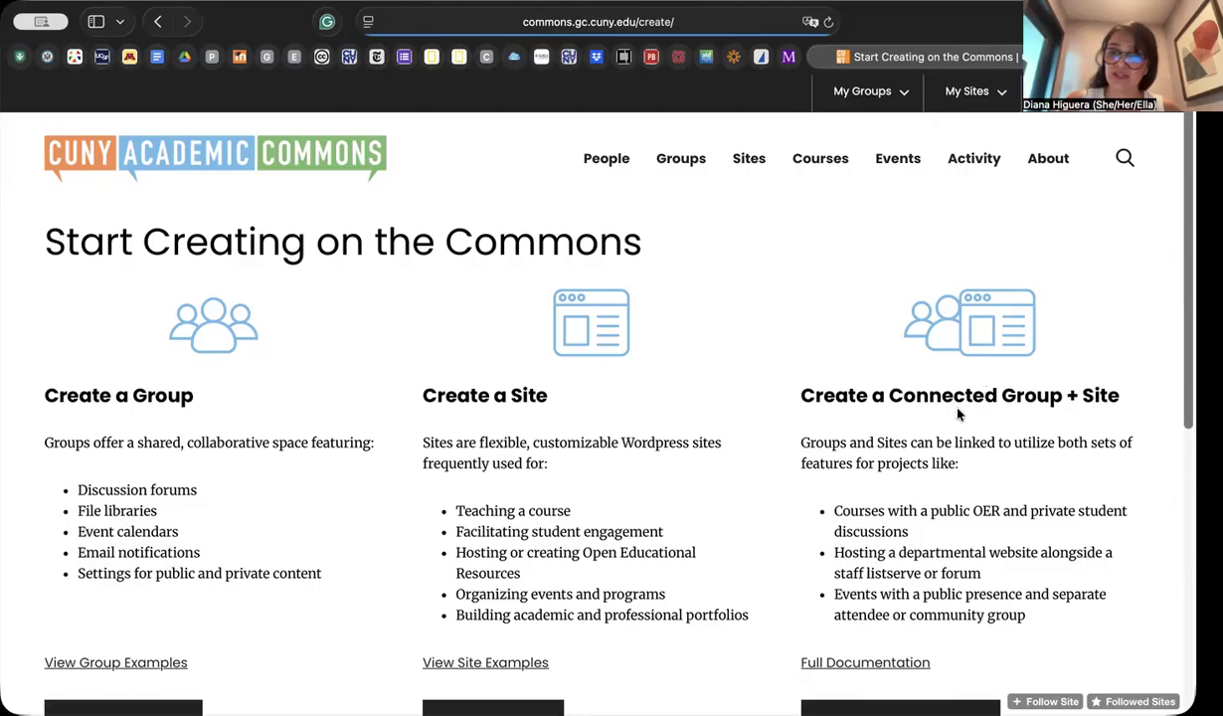
pyautogui.scroll(-1, 919, 391)
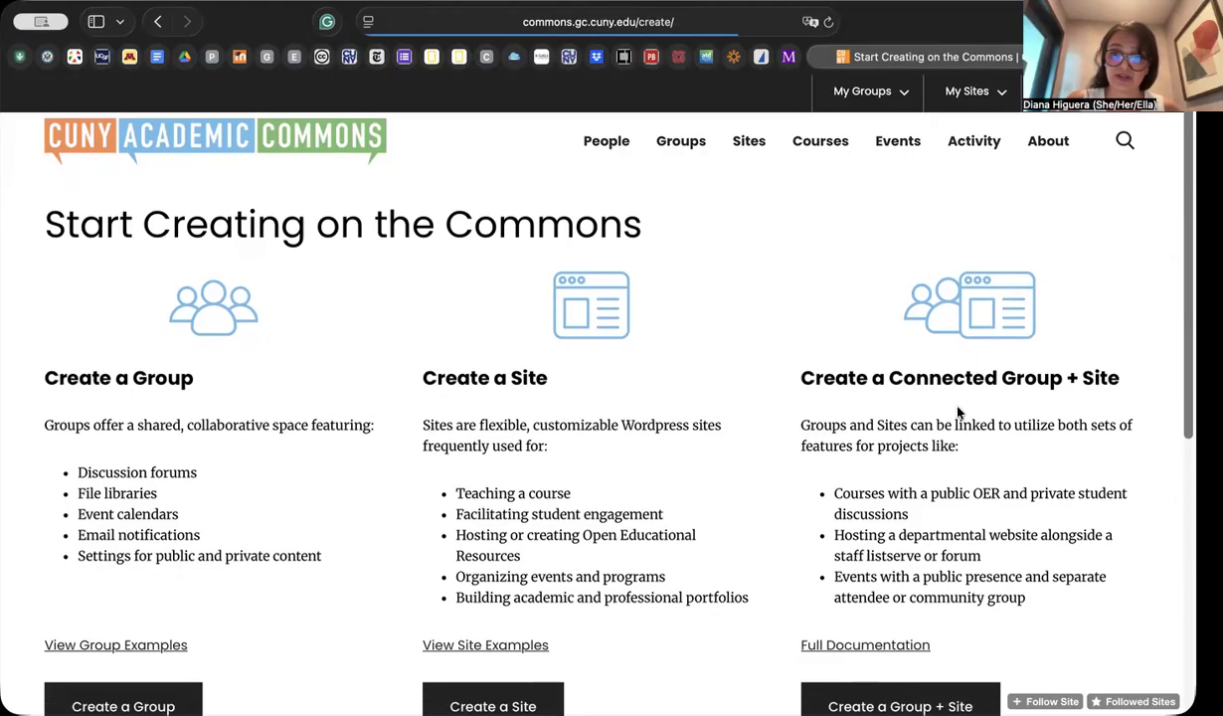
pyautogui.scroll(-2, 919, 388)
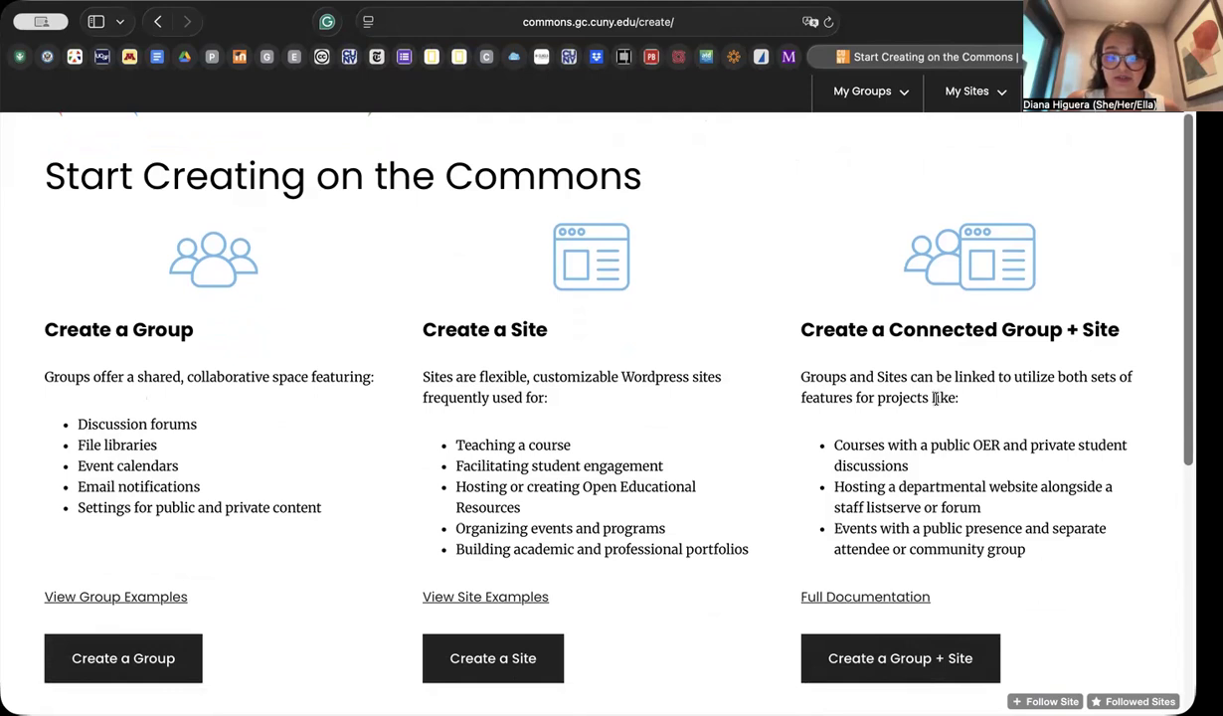
pyautogui.scroll(-3, 876, 393)
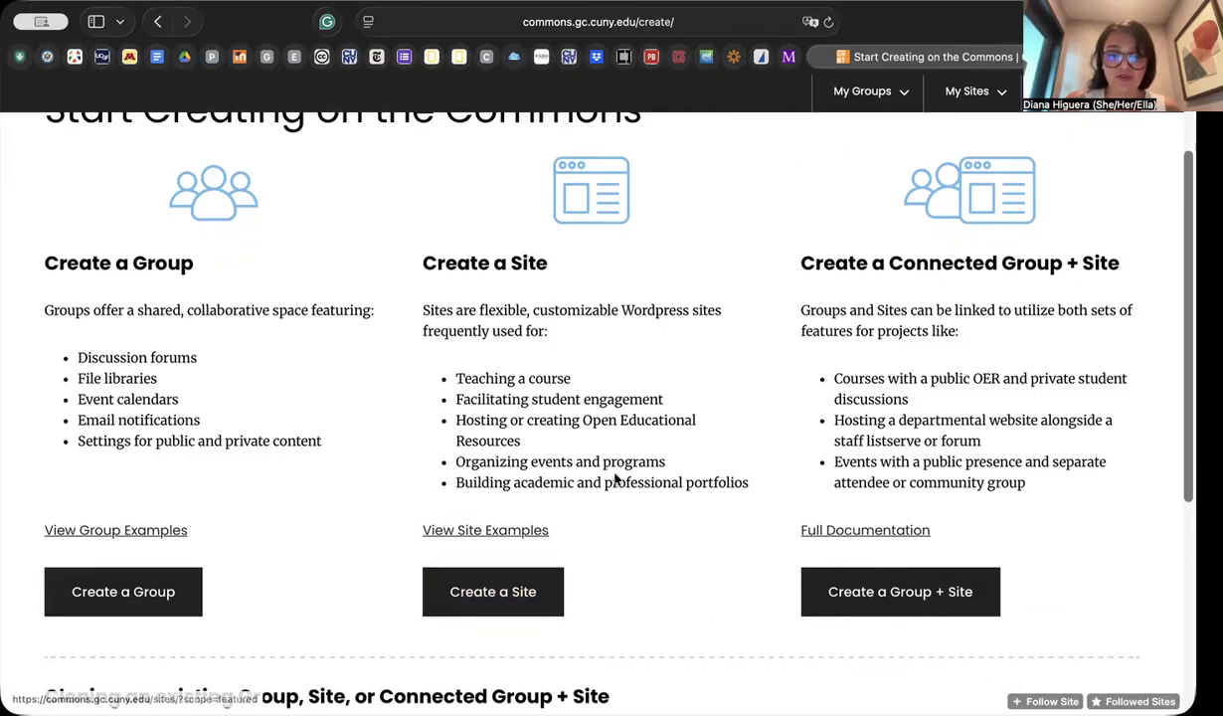
pyautogui.scroll(-2, 622, 482)
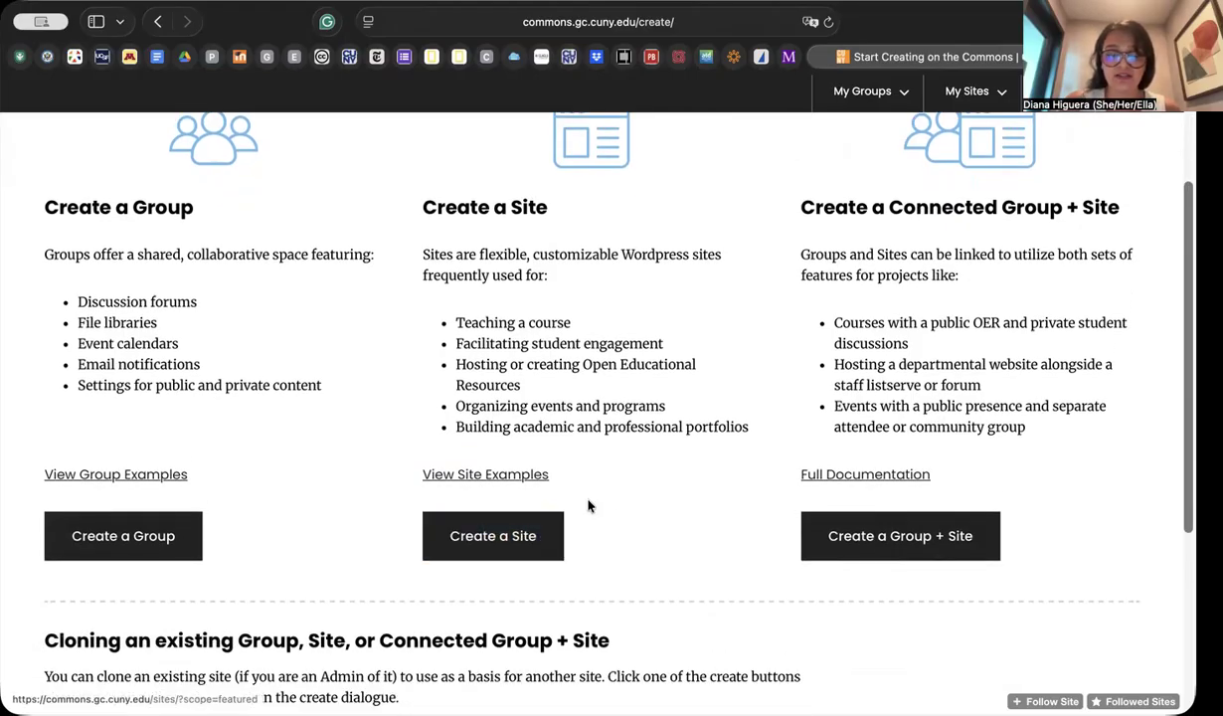
pyautogui.click(519, 540)
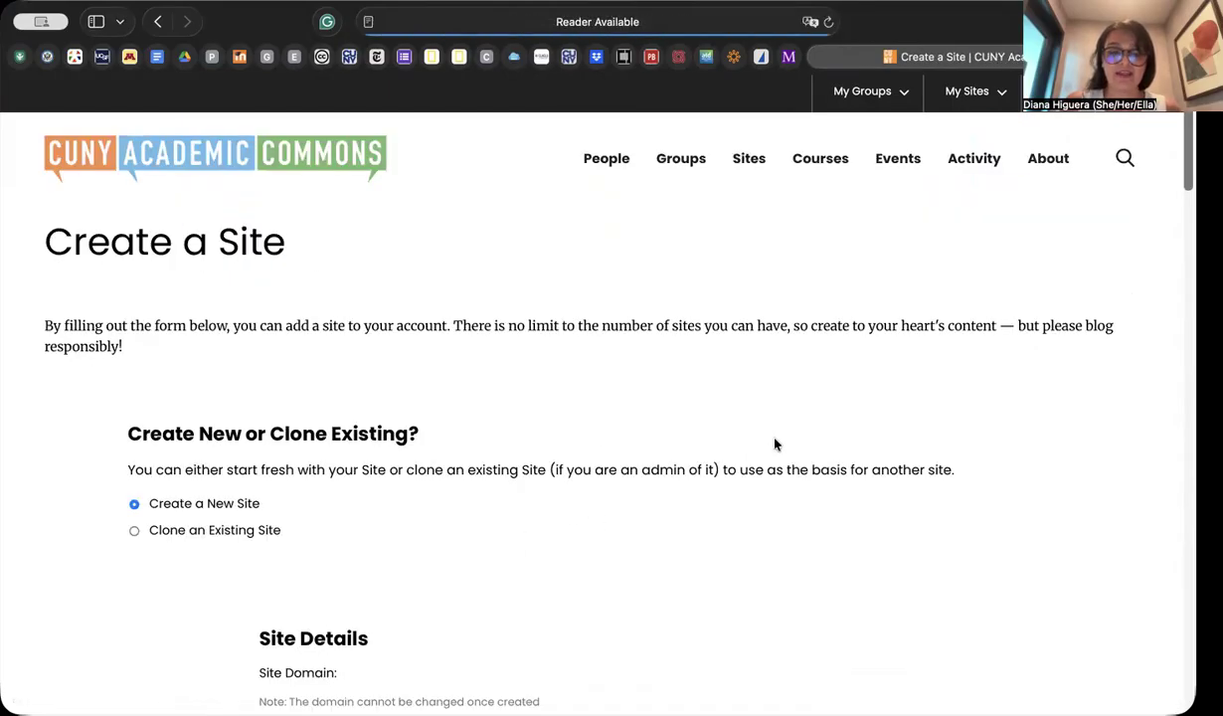
# Enter "historyclasspro" as the new site's domain, keeping the option to create a new site
pyautogui.scroll(-3, 776, 444)
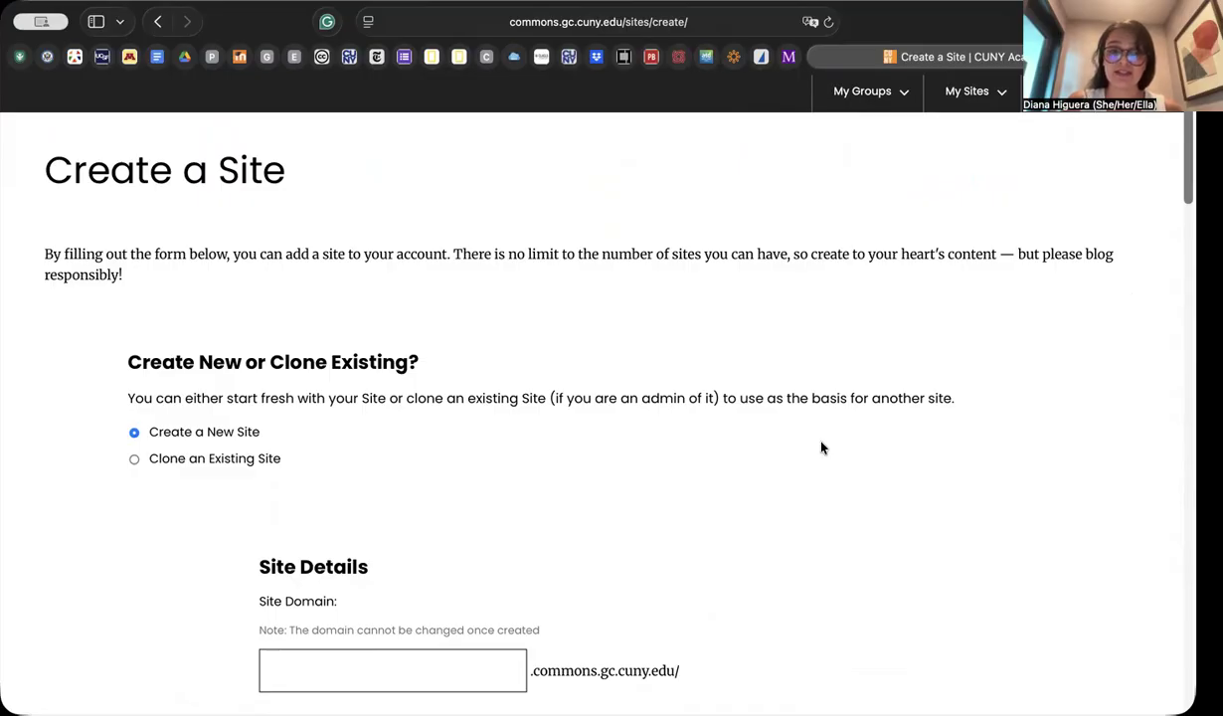
pyautogui.scroll(-3, 790, 453)
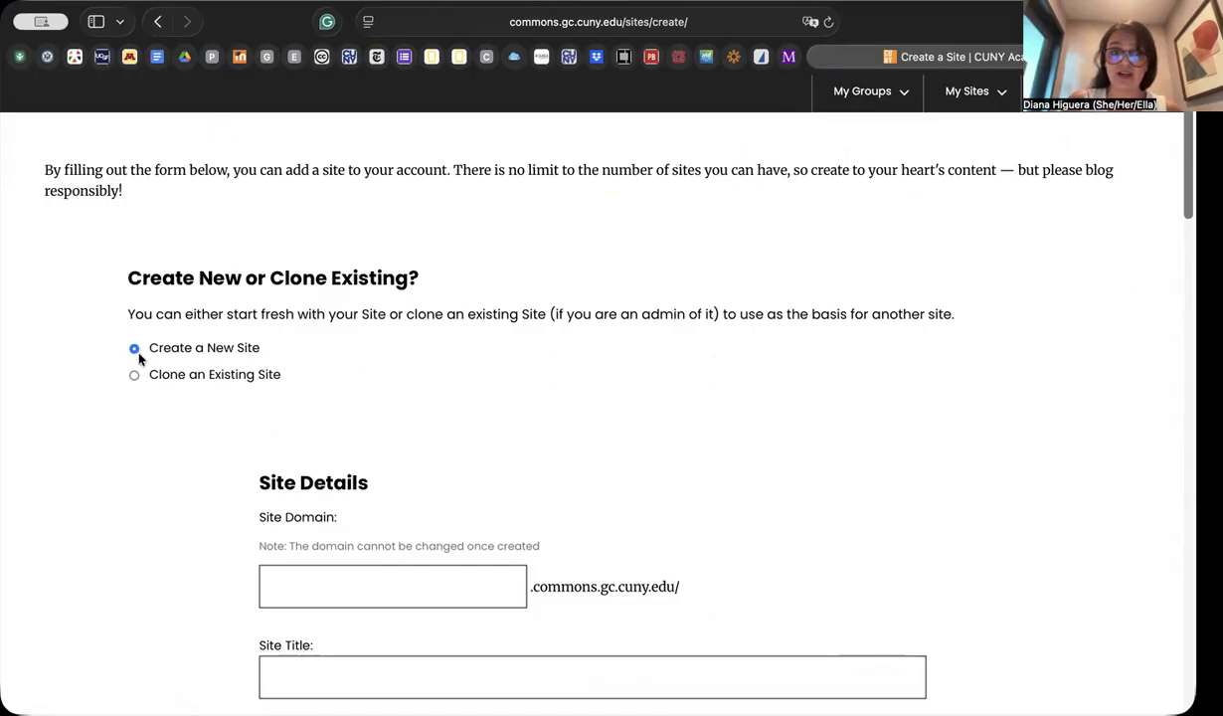
pyautogui.scroll(-1, 171, 348)
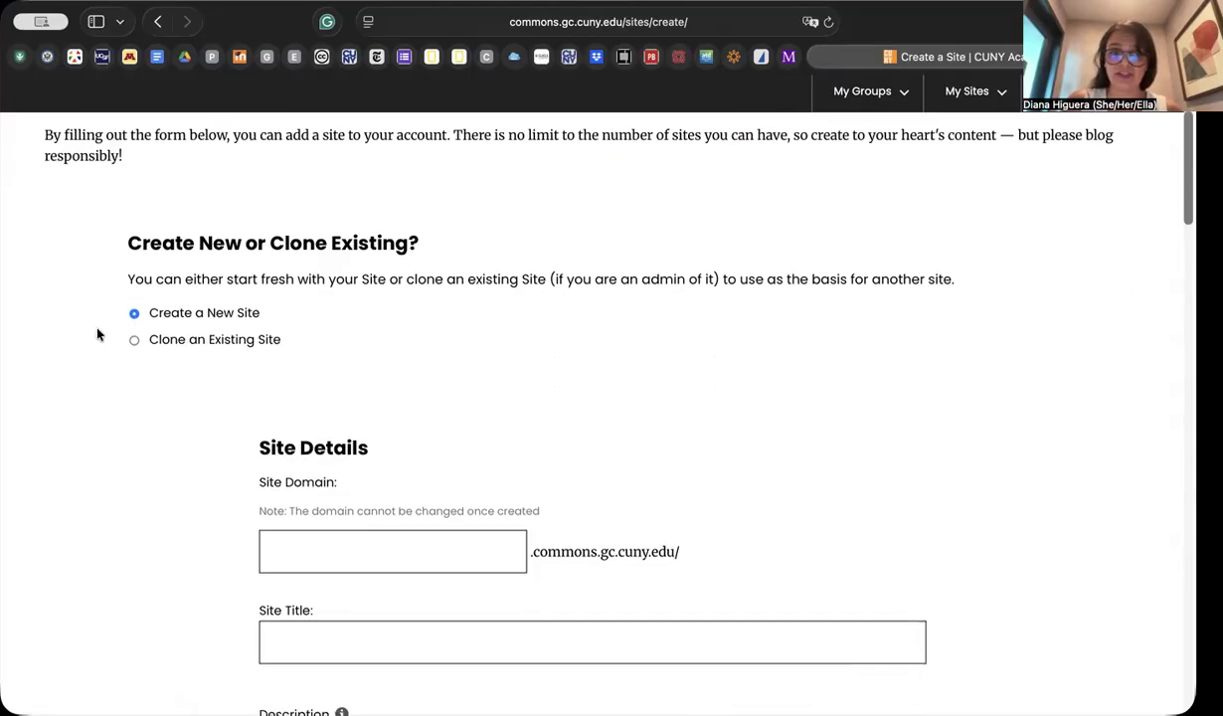
pyautogui.scroll(-3, 465, 398)
pyautogui.scroll(-1, 503, 418)
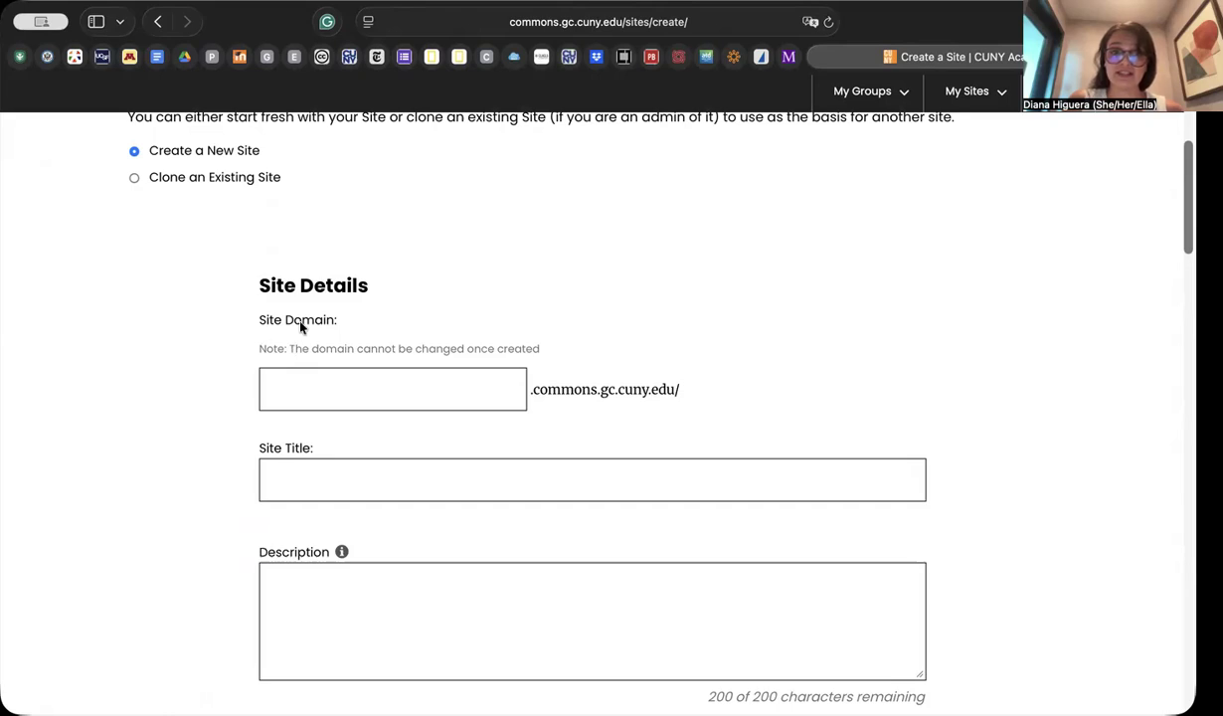
pyautogui.click(393, 383)
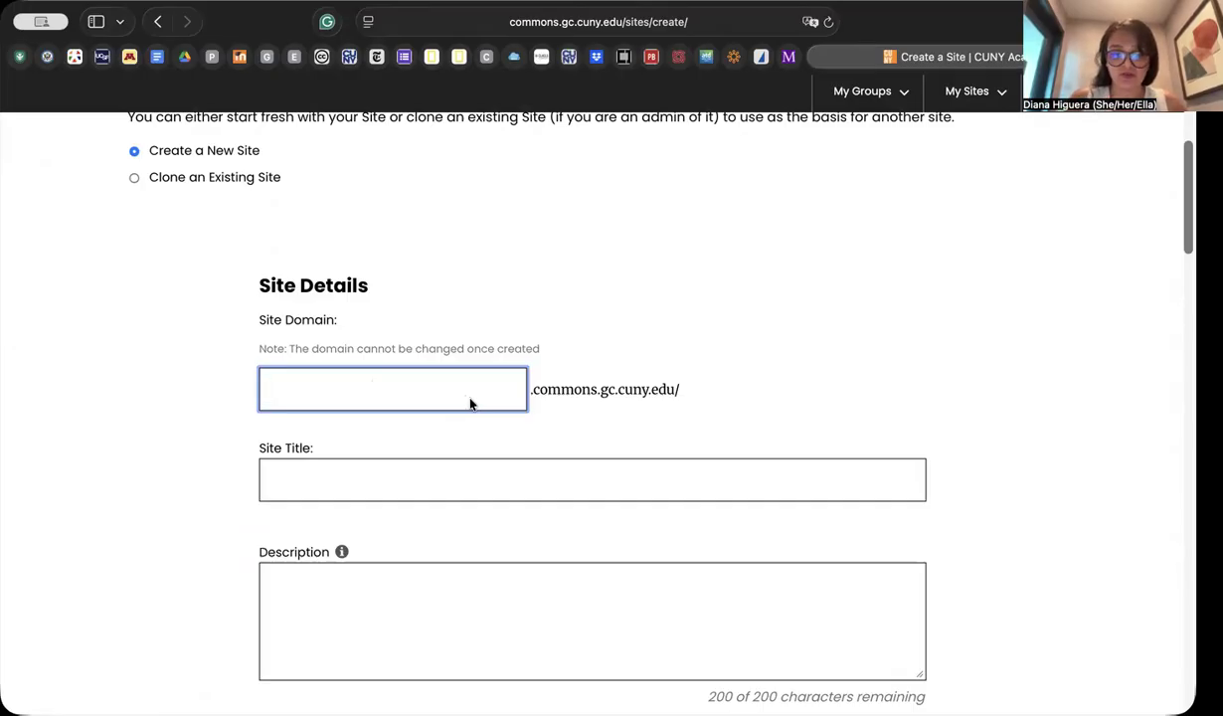
pyautogui.write('histo')
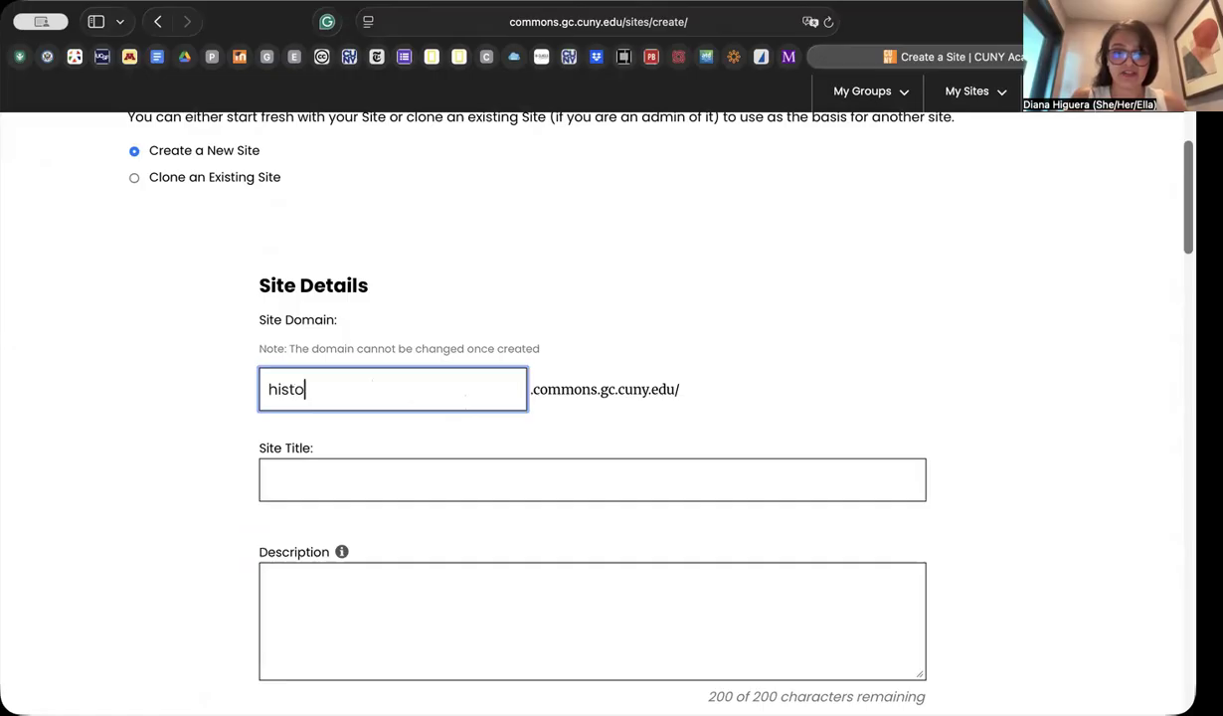
pyautogui.write('ryclasspr')
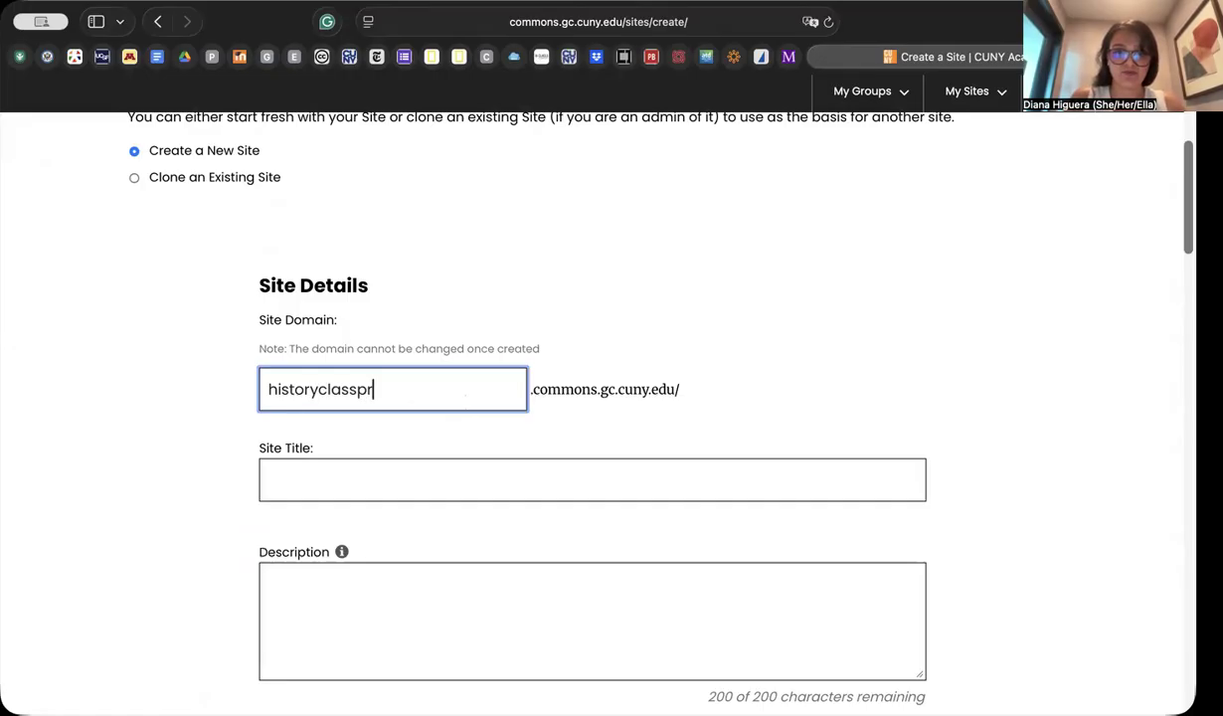
pyautogui.write('o')
# Change the site domain to "historyproject"
pyautogui.press('BackSpace')
pyautogui.press('BackSpace')
pyautogui.press('BackSpace')
pyautogui.press('BackSpace')
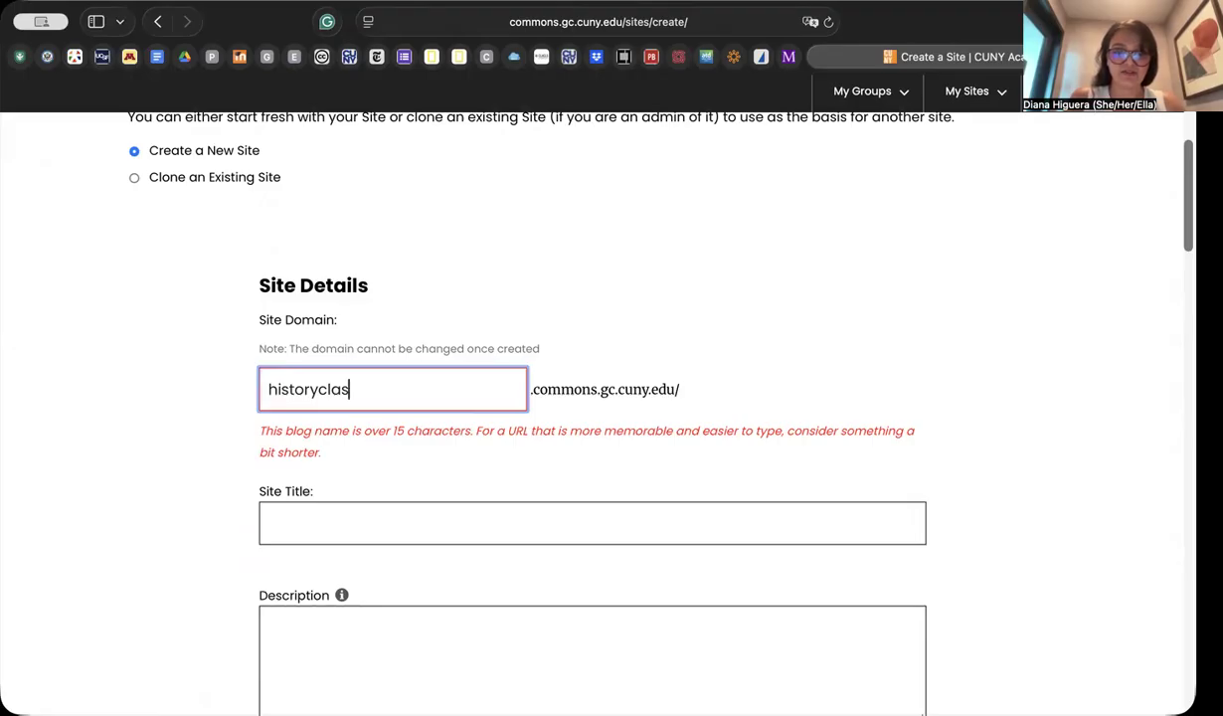
pyautogui.press('BackSpace')
pyautogui.press('BackSpace')
pyautogui.press('BackSpace')
pyautogui.press('BackSpace')
pyautogui.write('project1')
pyautogui.press('BackSpace')
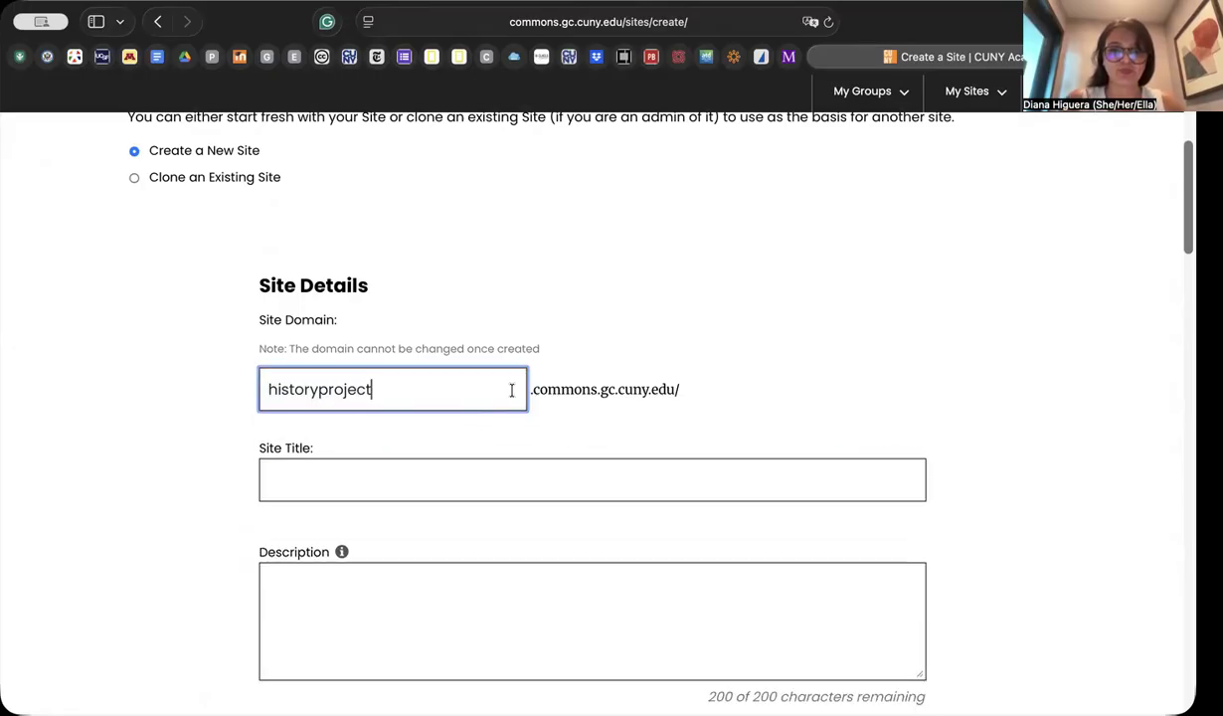
# Enter "Class project for History 101" as the site title
pyautogui.scroll(-2, 472, 408)
pyautogui.click(469, 412)
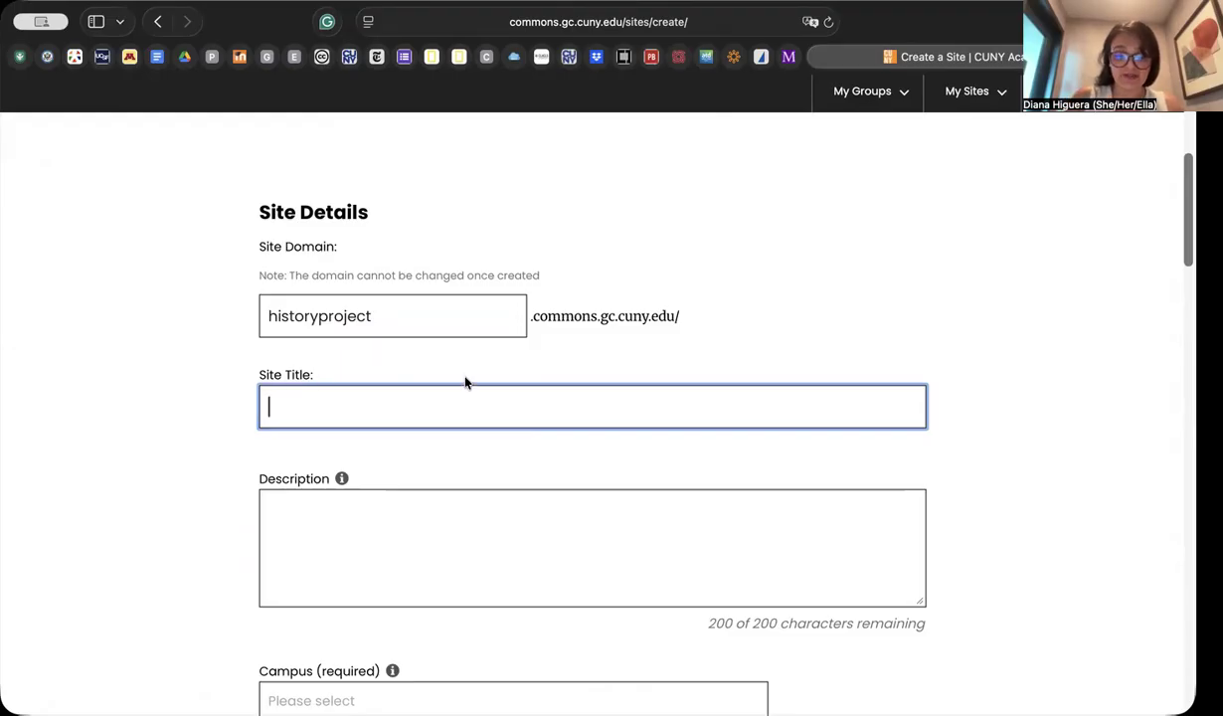
pyautogui.write('Class f')
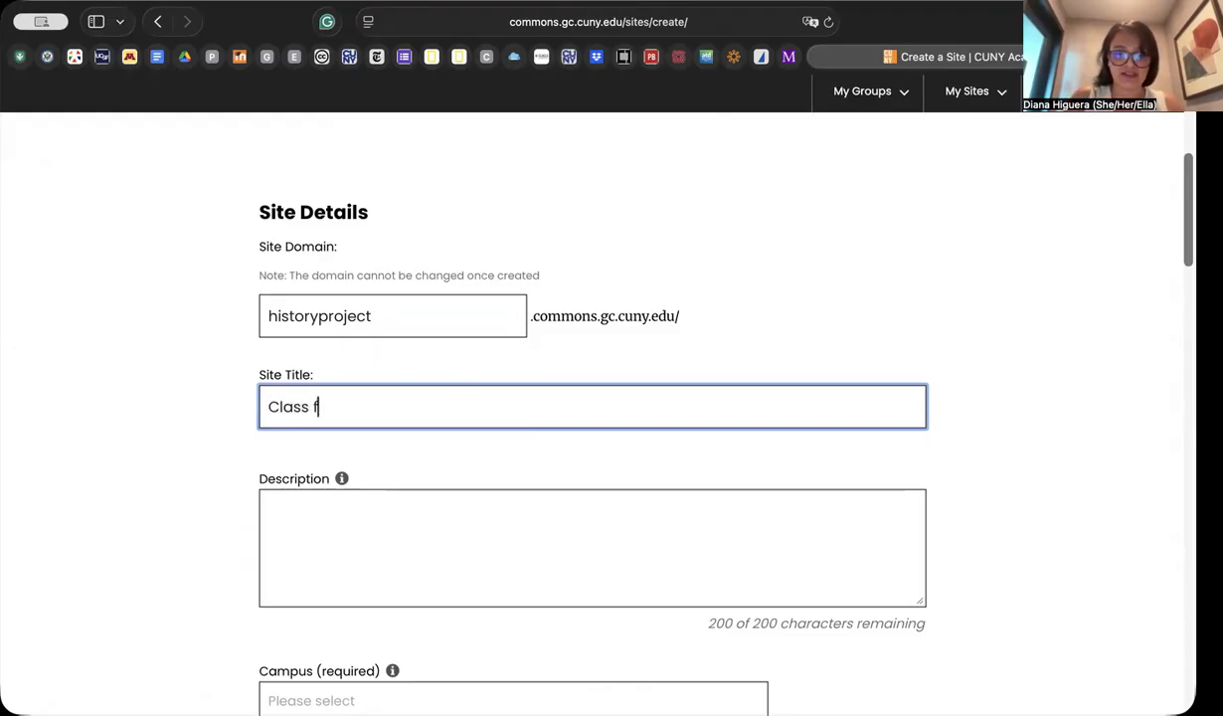
pyautogui.press('BackSpace')
pyautogui.write('project for History 101')
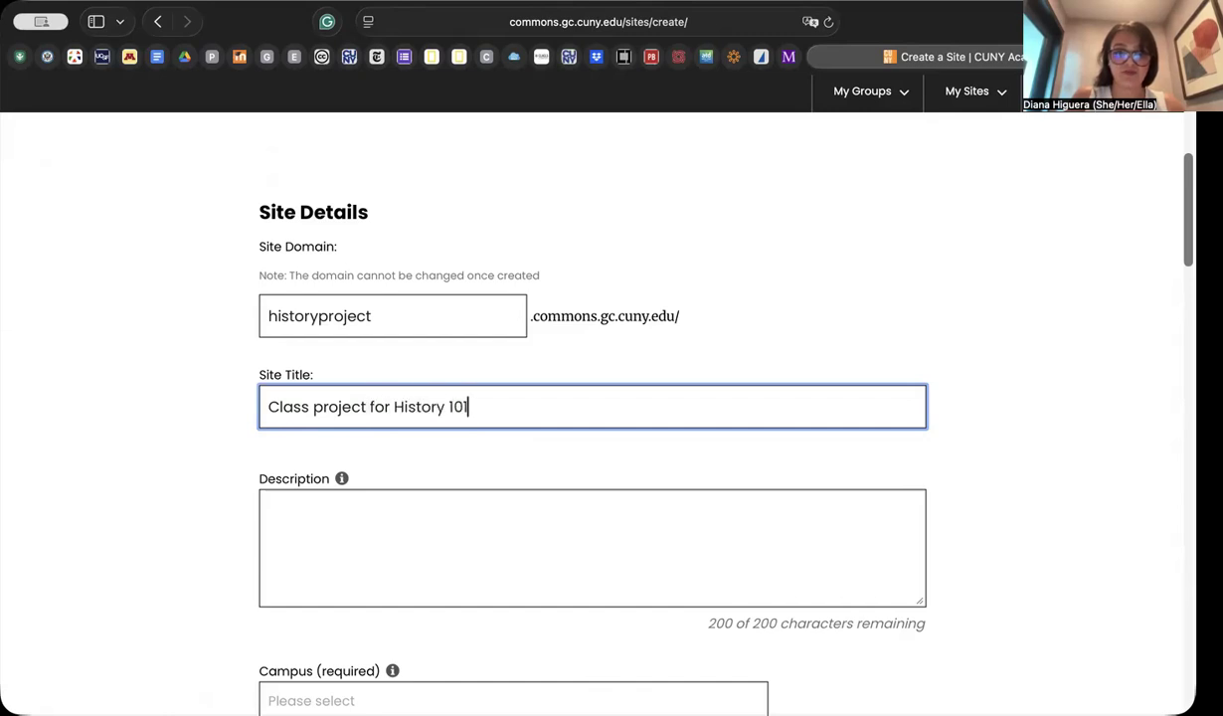
# Fill in the site description with "Class project for History 101"
pyautogui.click(475, 546)
pyautogui.scroll(-1, 476, 546)
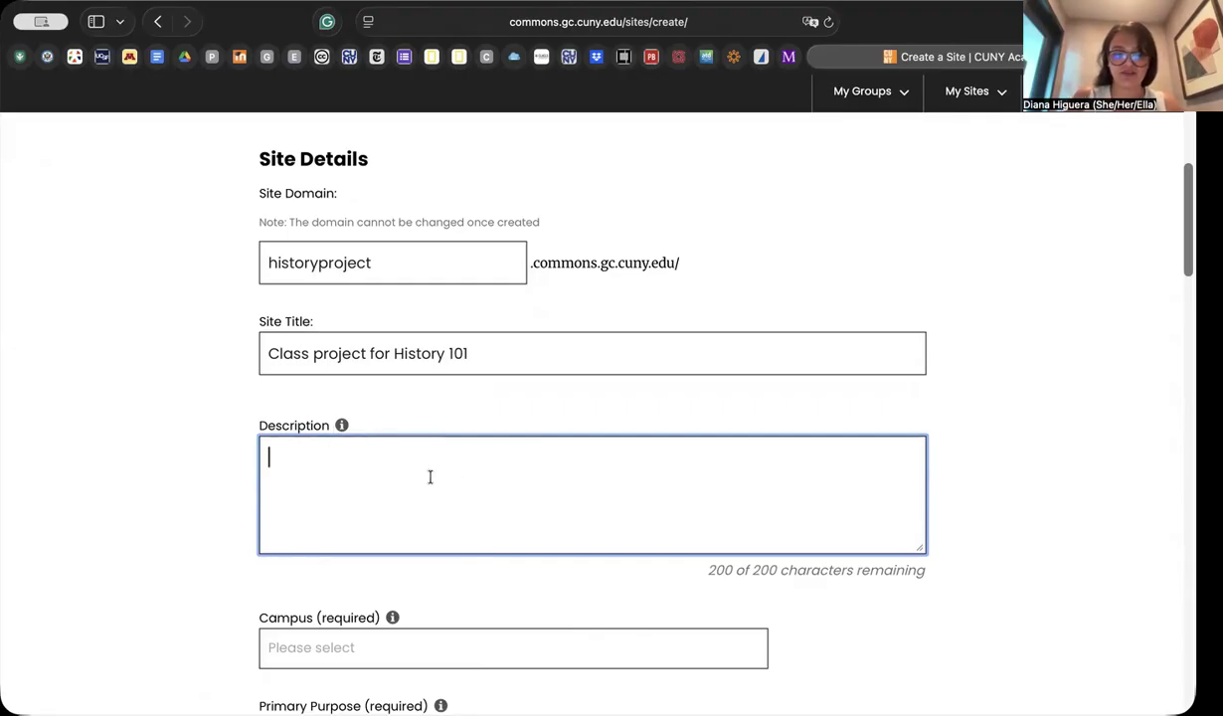
pyautogui.write('Class')
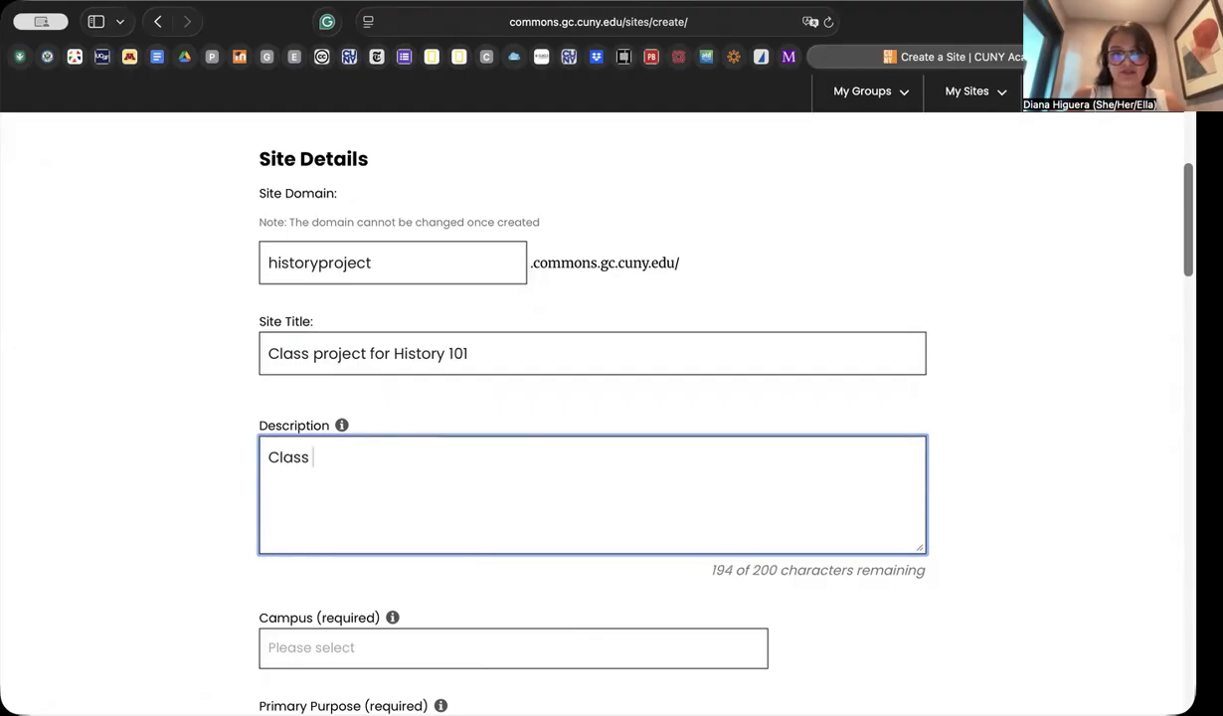
pyautogui.write(' p')
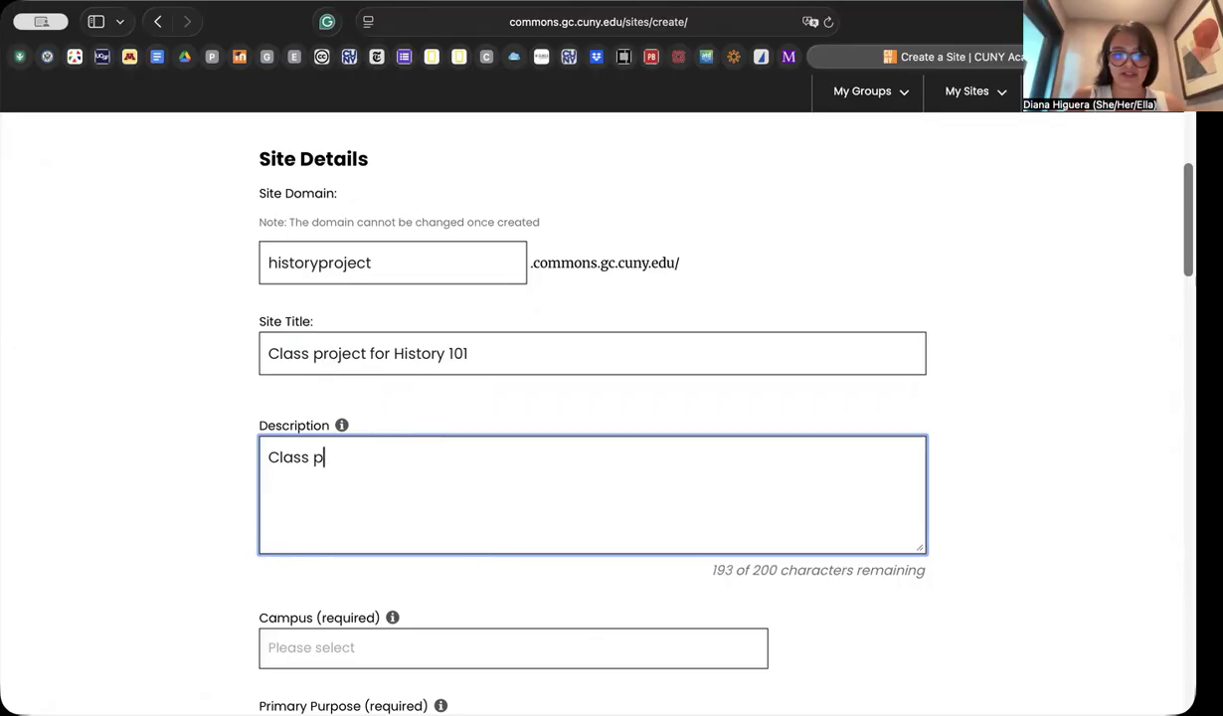
pyautogui.write('rojec')
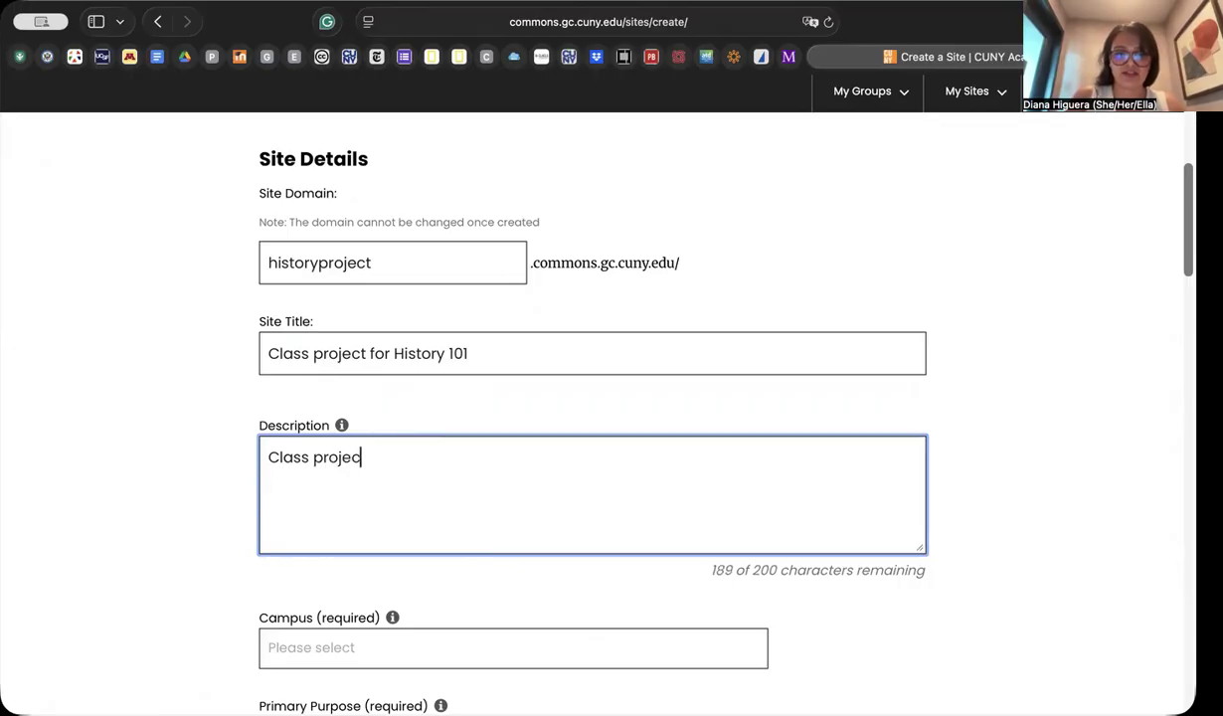
pyautogui.write('t fo')
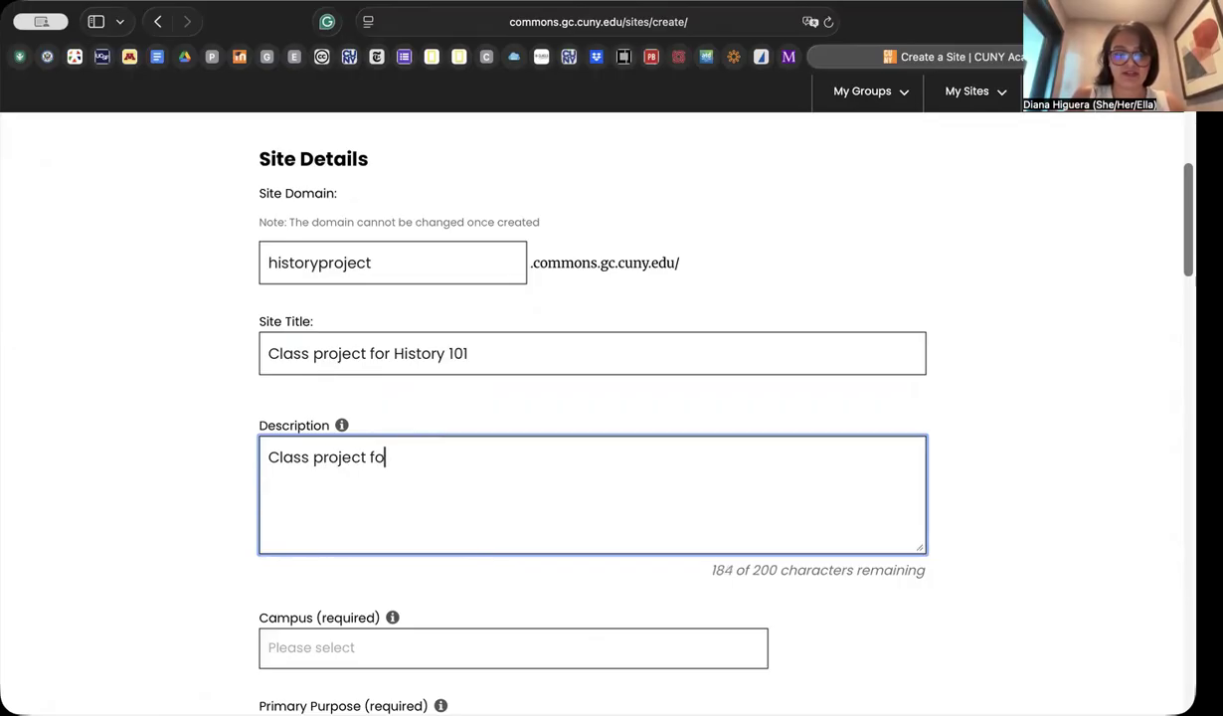
pyautogui.write('r History')
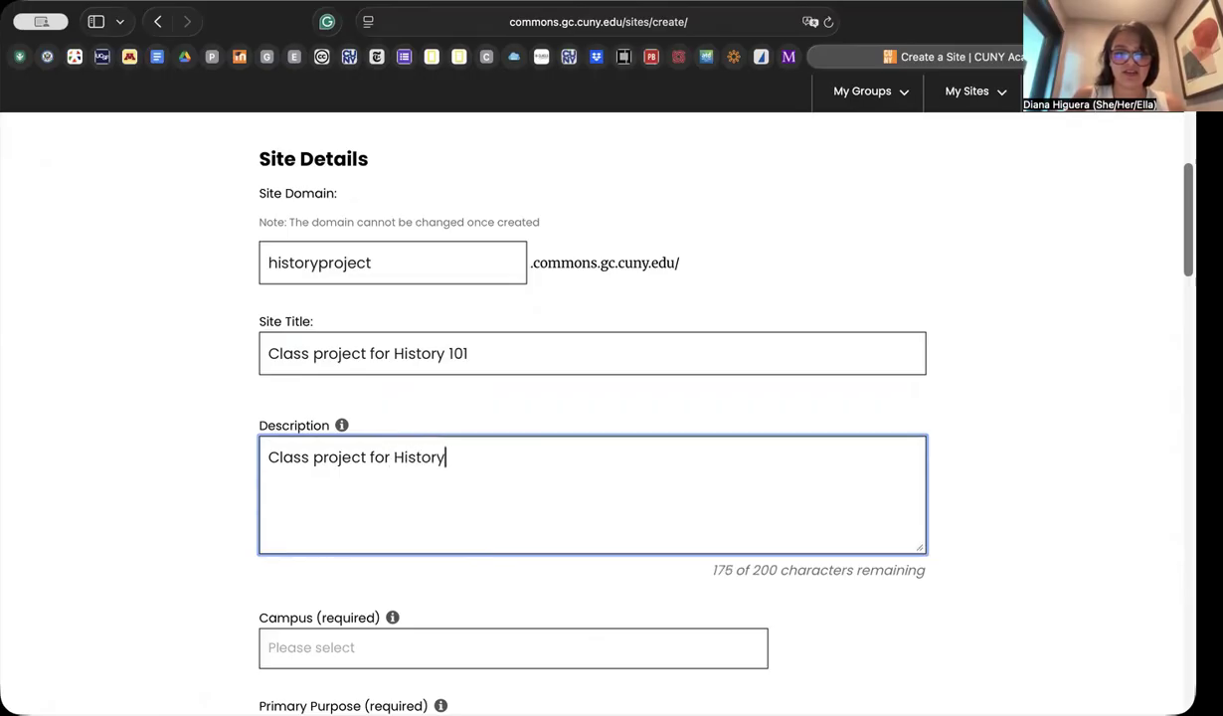
pyautogui.write(' 101')
# Set the site's required campus to CUNY Graduate Center
pyautogui.scroll(-3, 487, 438)
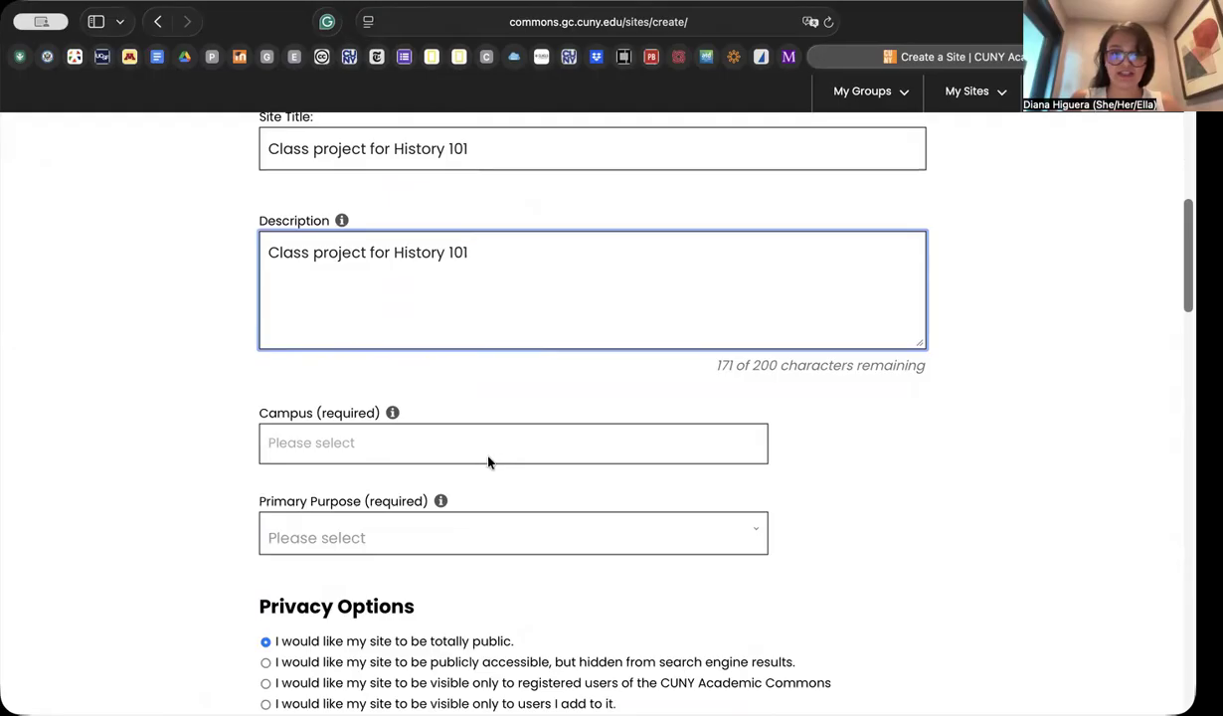
pyautogui.scroll(-2, 551, 445)
pyautogui.click(316, 356)
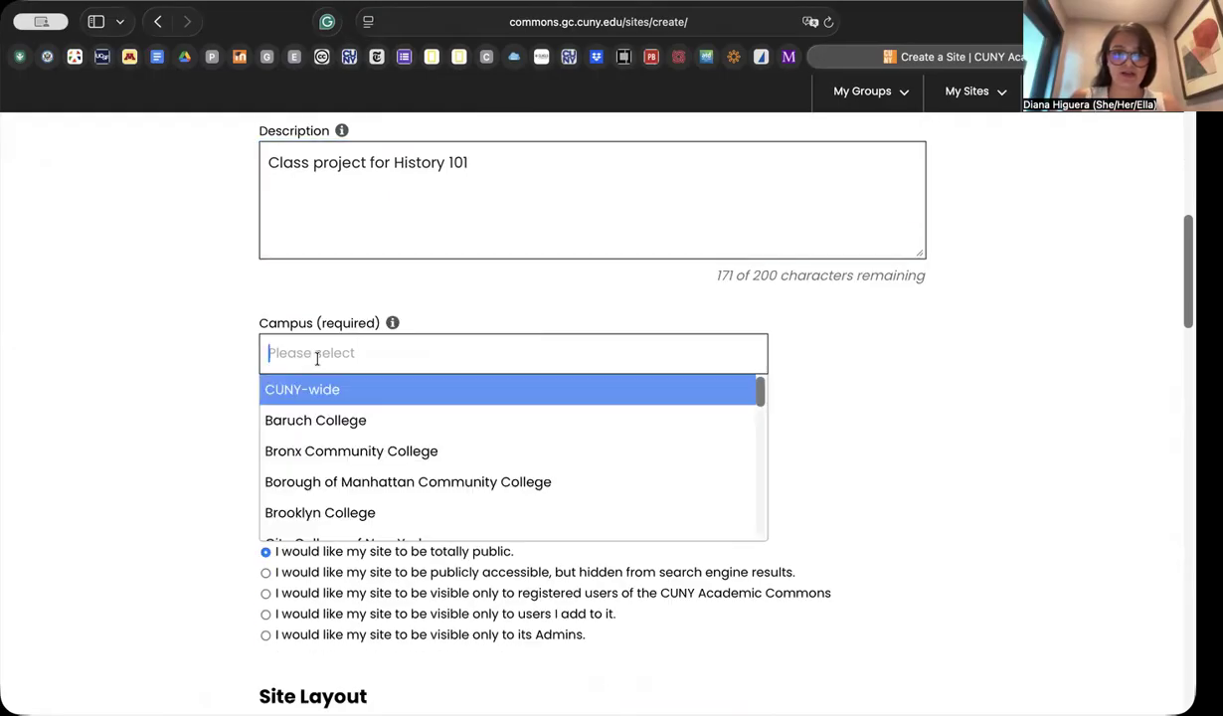
pyautogui.scroll(-1, 555, 485)
pyautogui.scroll(-4, 555, 484)
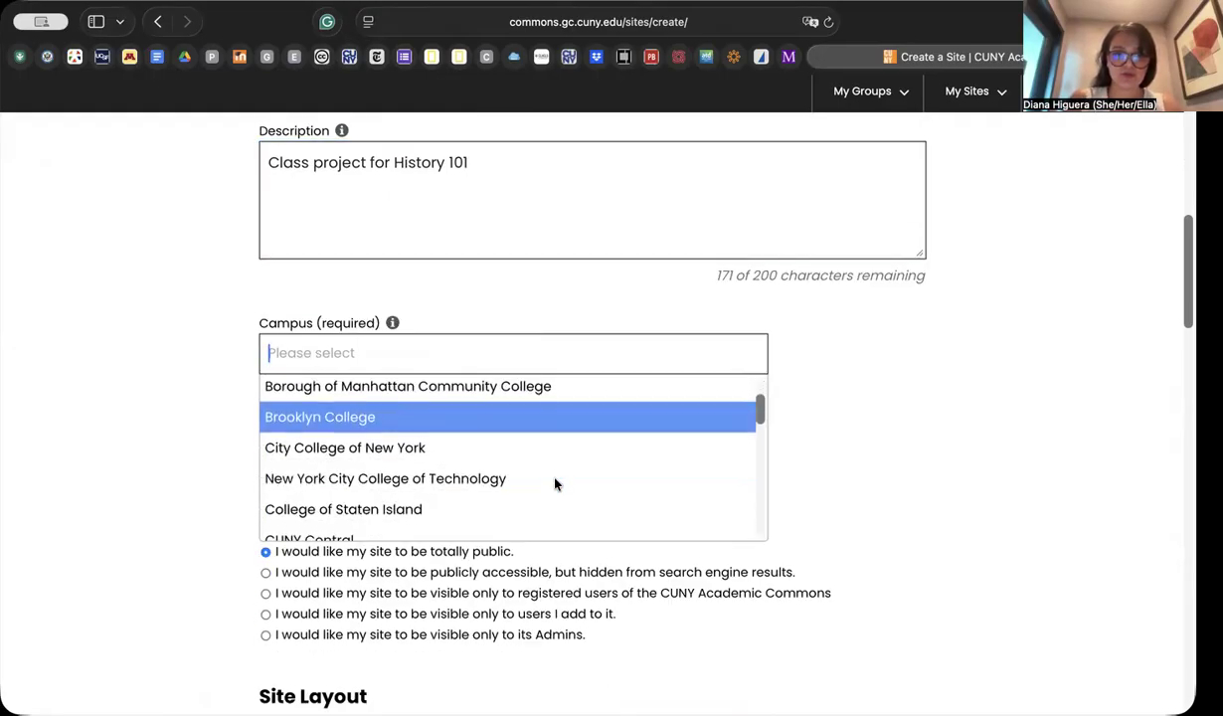
pyautogui.scroll(-4, 555, 485)
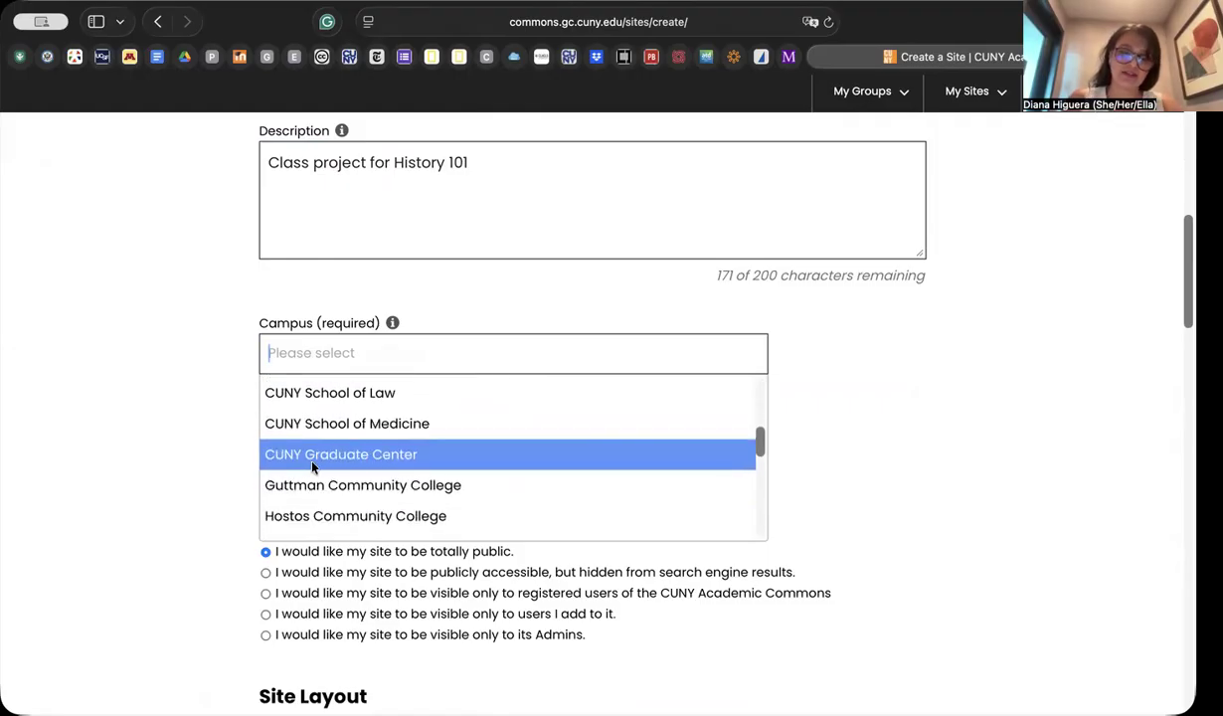
pyautogui.click(374, 457)
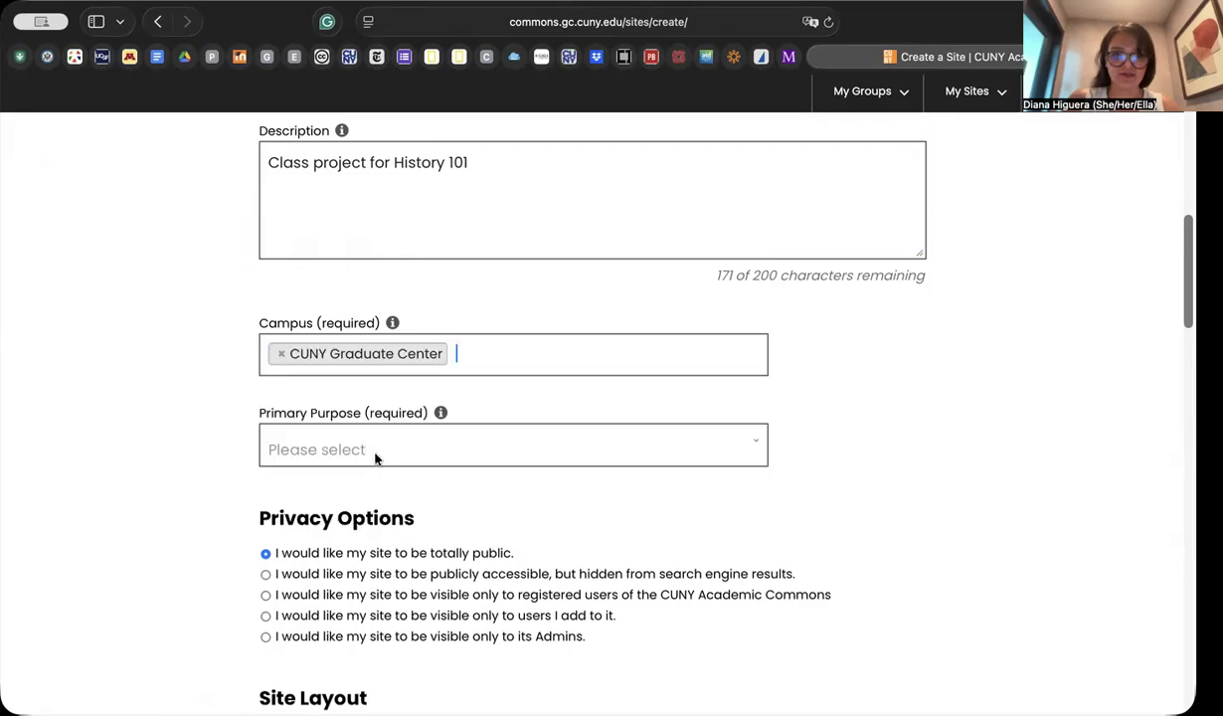
# Set the primary purpose to Class Project and make the site visible only to registered users of the CUNY Academic Commons
pyautogui.click(442, 452)
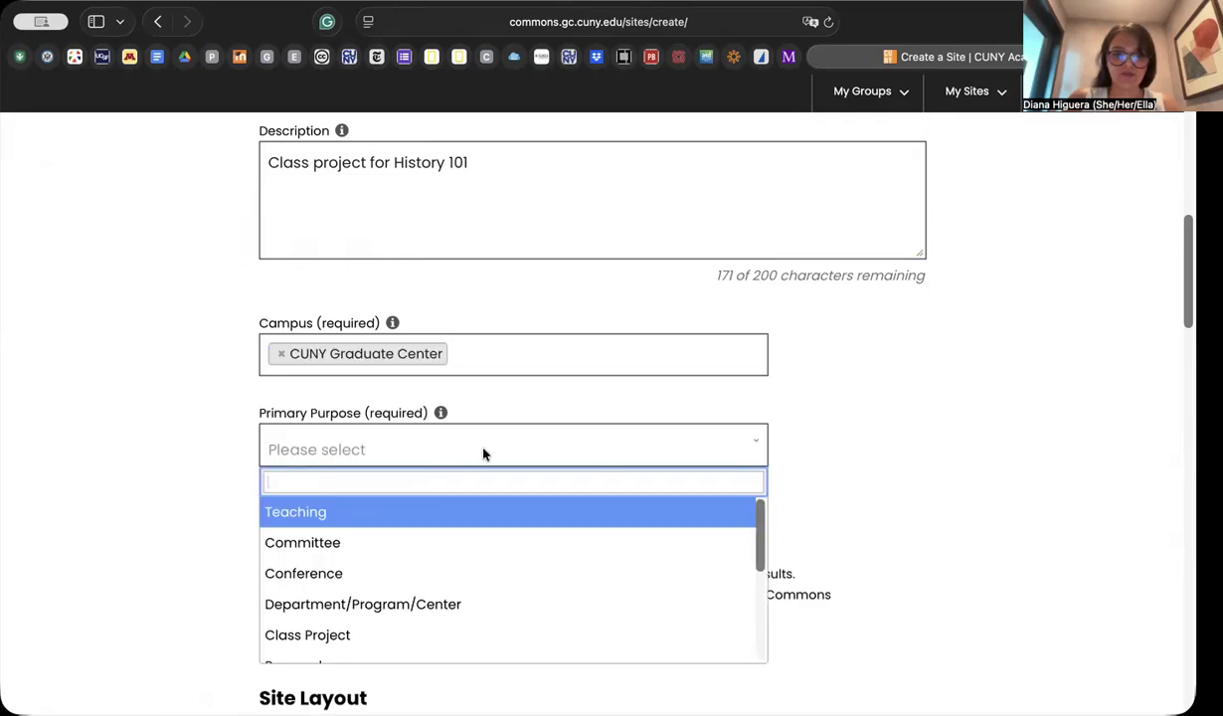
pyautogui.scroll(-1, 597, 530)
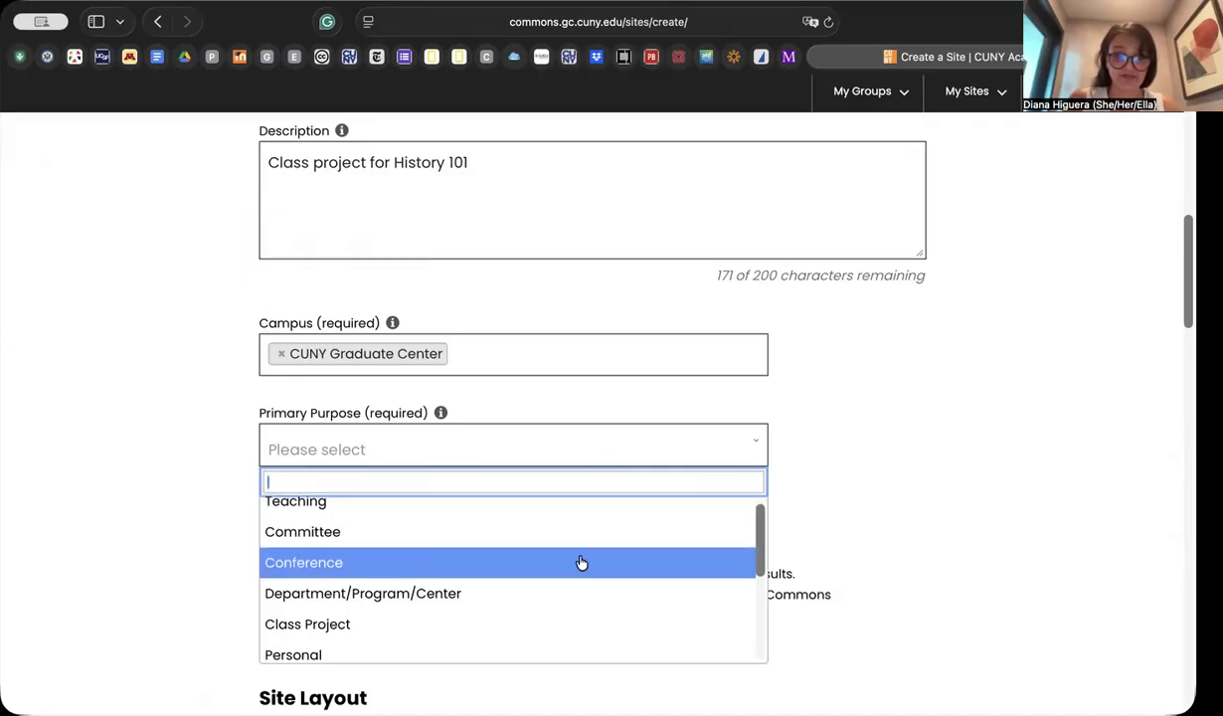
pyautogui.scroll(-1, 579, 562)
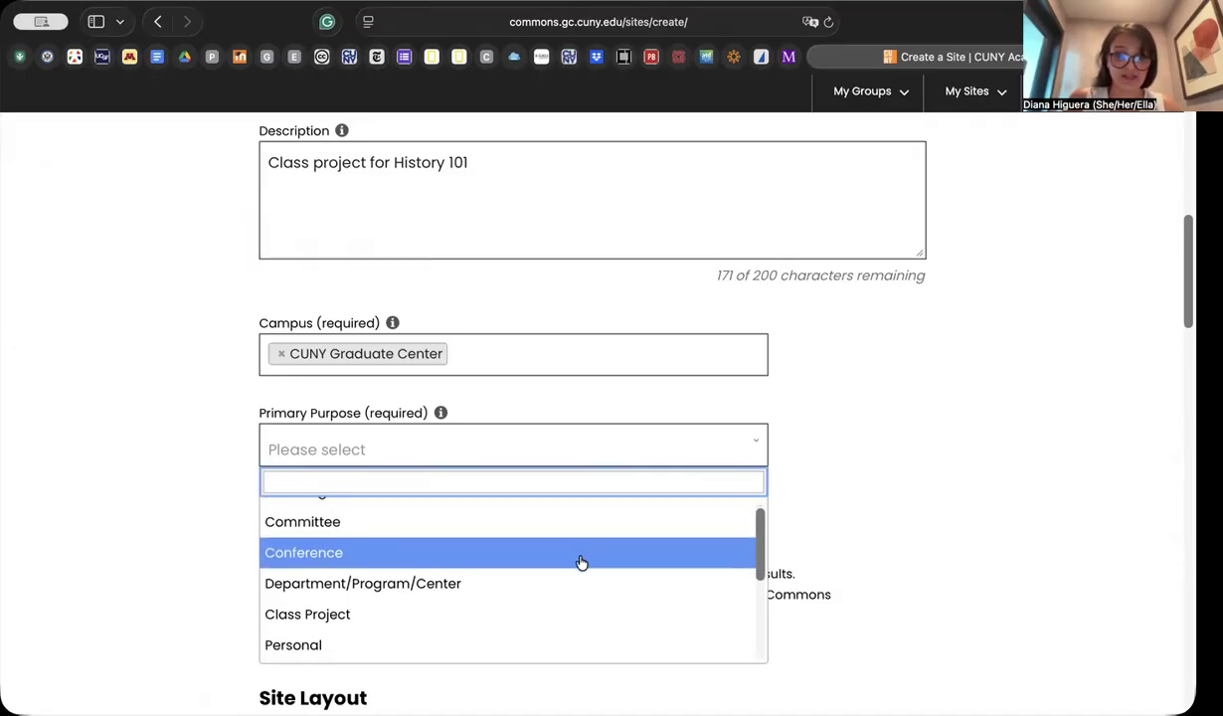
pyautogui.click(387, 603)
pyautogui.scroll(-3, 686, 509)
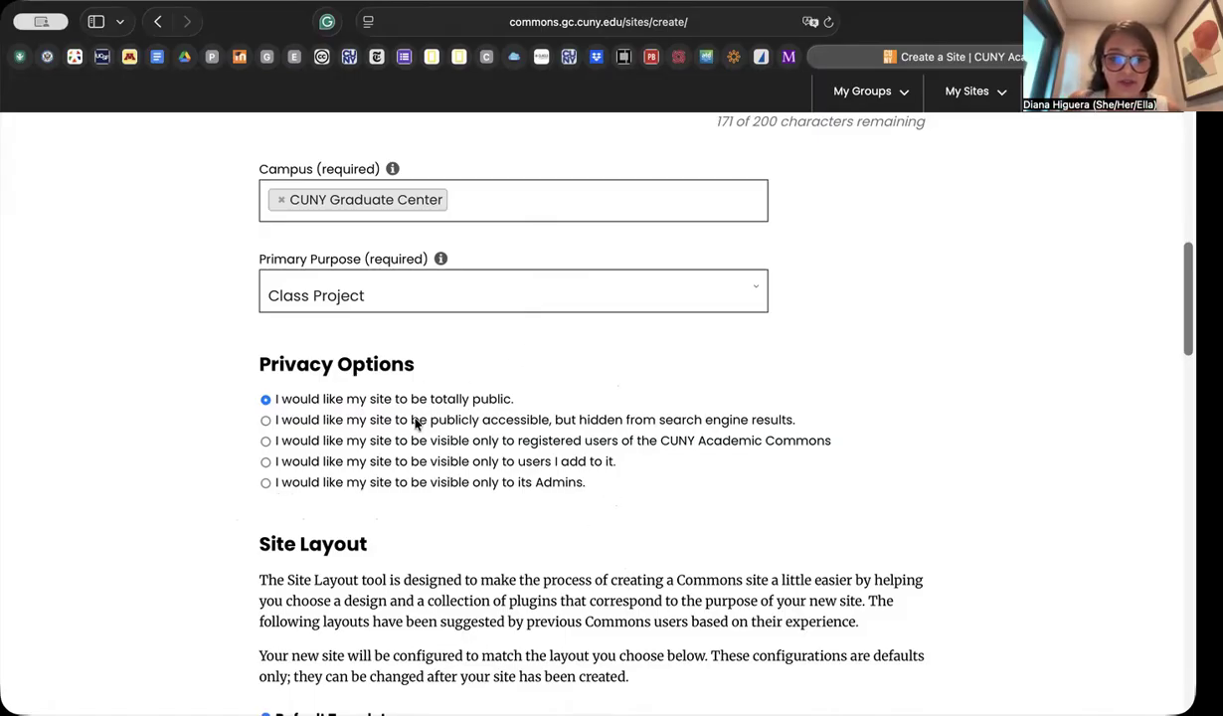
pyautogui.click(265, 440)
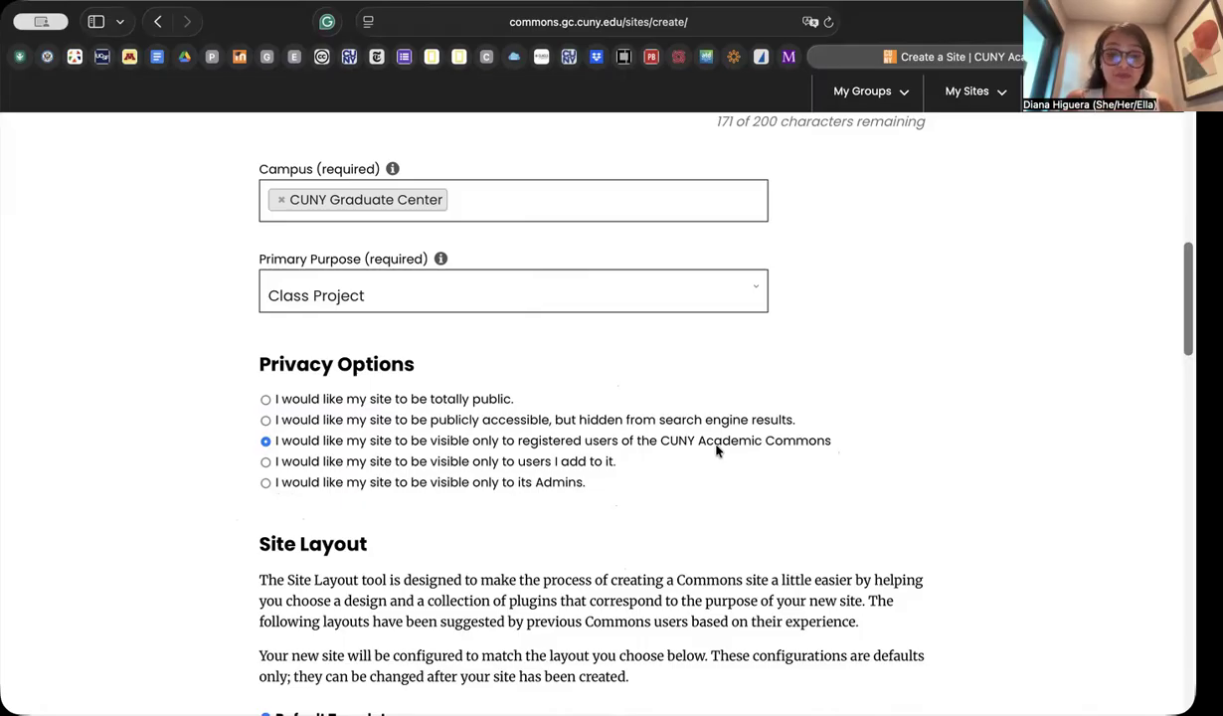
# Choose the Teaching Template as the layout for the new site
pyautogui.scroll(-3, 649, 498)
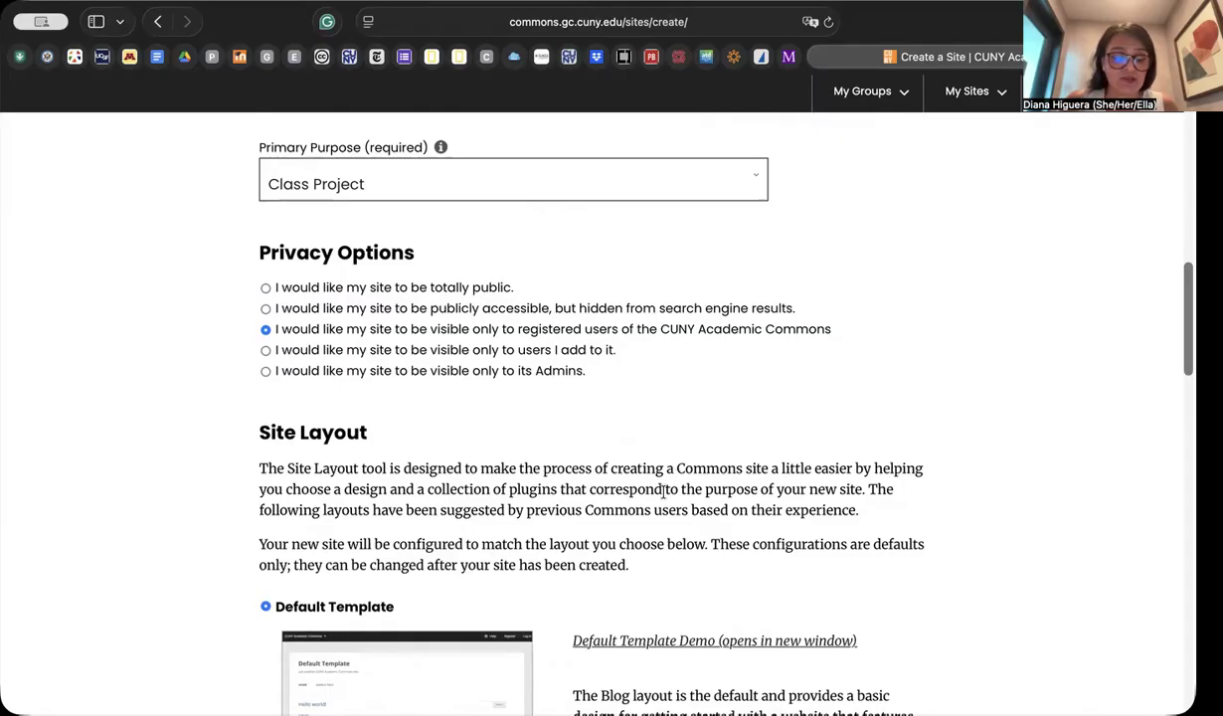
pyautogui.scroll(-4, 636, 502)
pyautogui.scroll(-1, 718, 493)
pyautogui.scroll(-8, 721, 490)
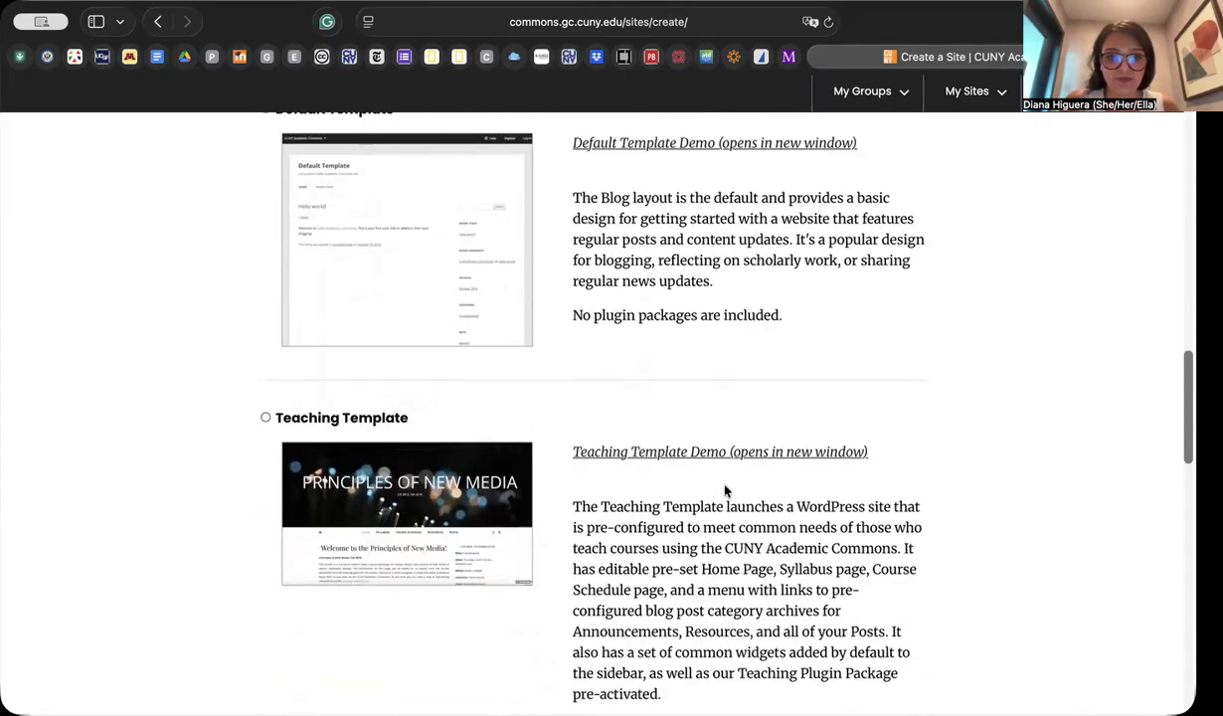
pyautogui.click(264, 418)
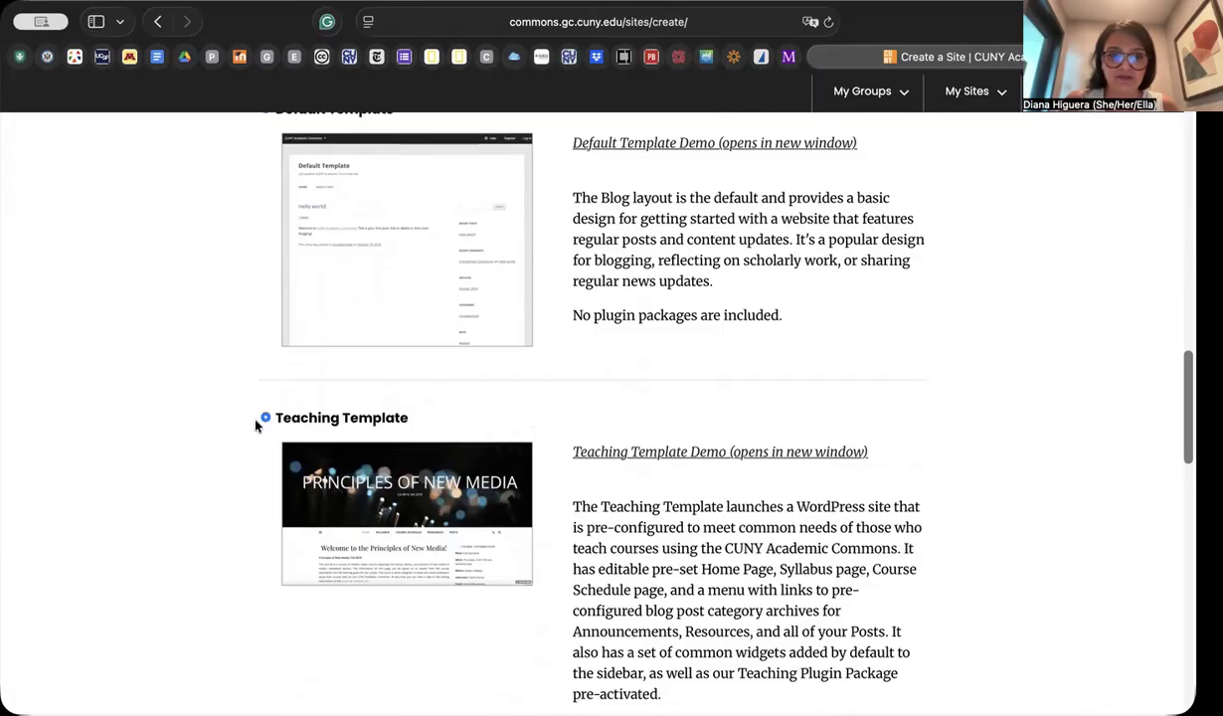
# Submit the completed form to create the site
pyautogui.scroll(-1, 779, 460)
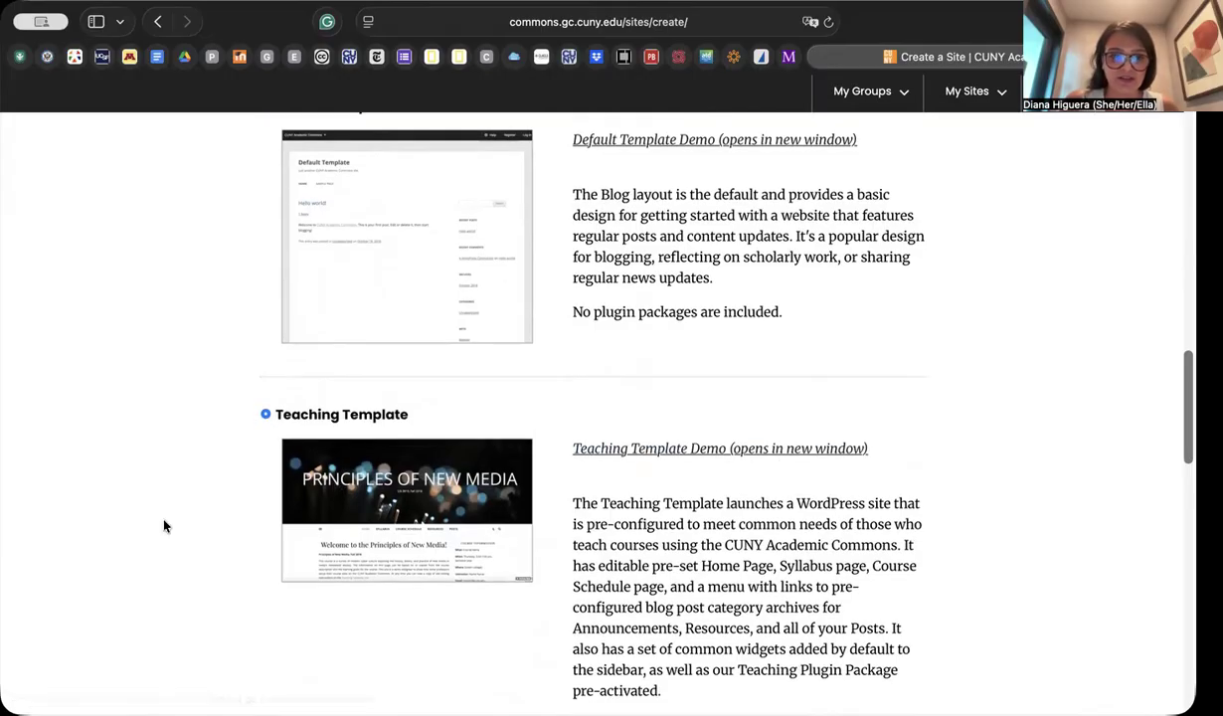
pyautogui.scroll(-4, 772, 446)
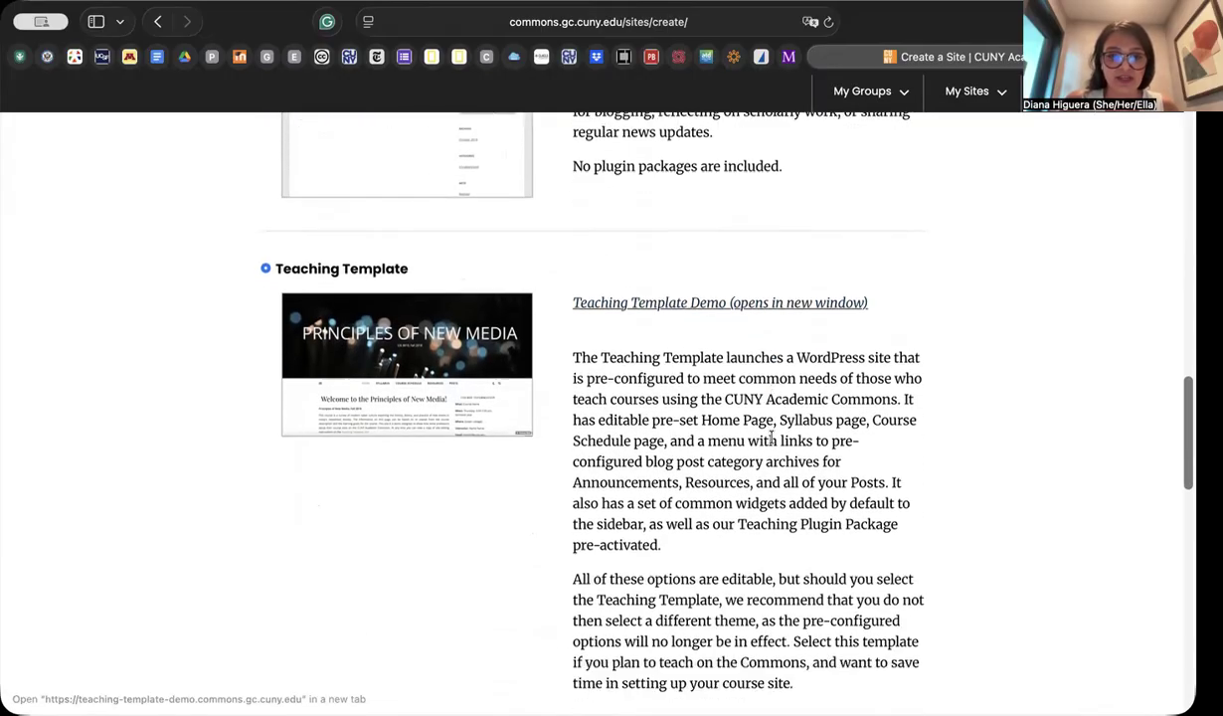
pyautogui.scroll(-20, 771, 437)
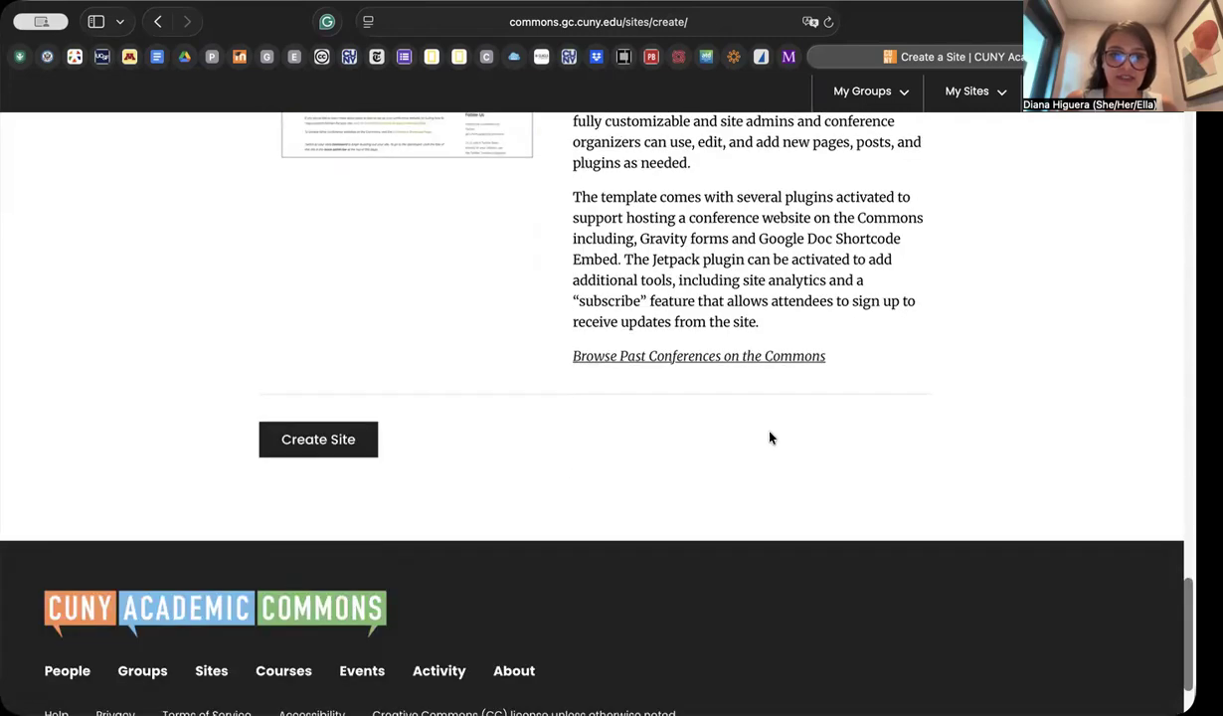
pyautogui.click(351, 449)
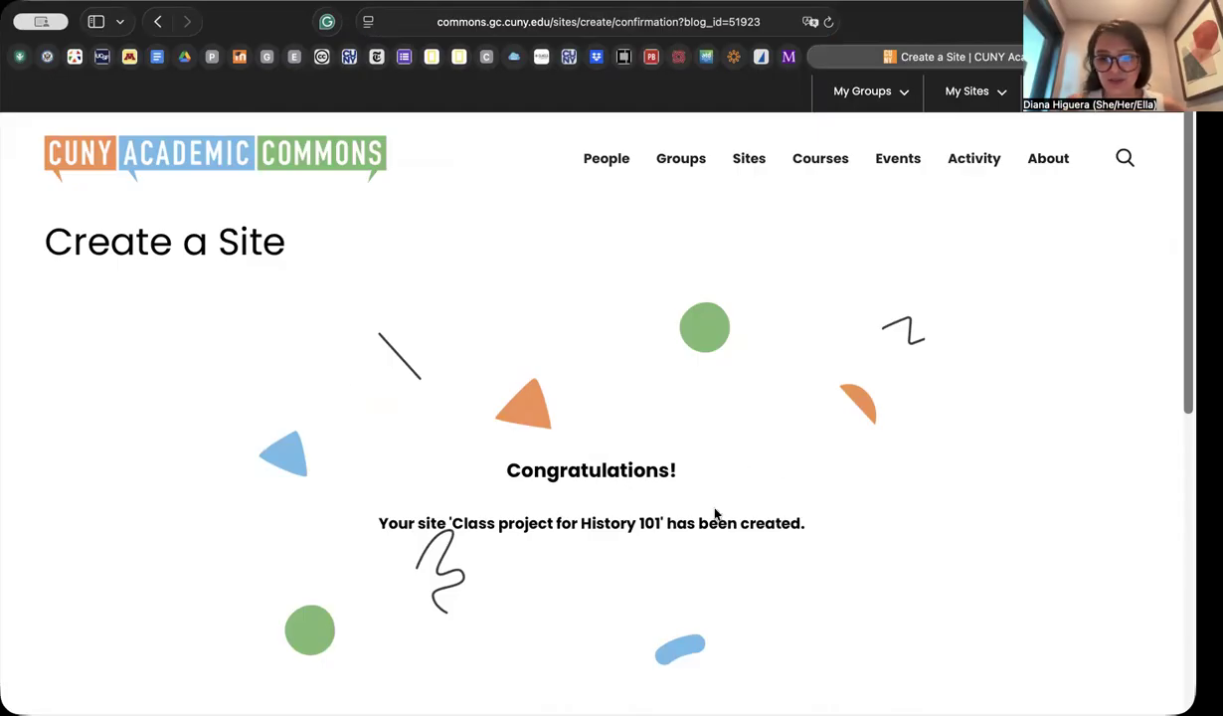
# Go to the newly created History 101 class project site and look over its home page
pyautogui.scroll(-3, 736, 497)
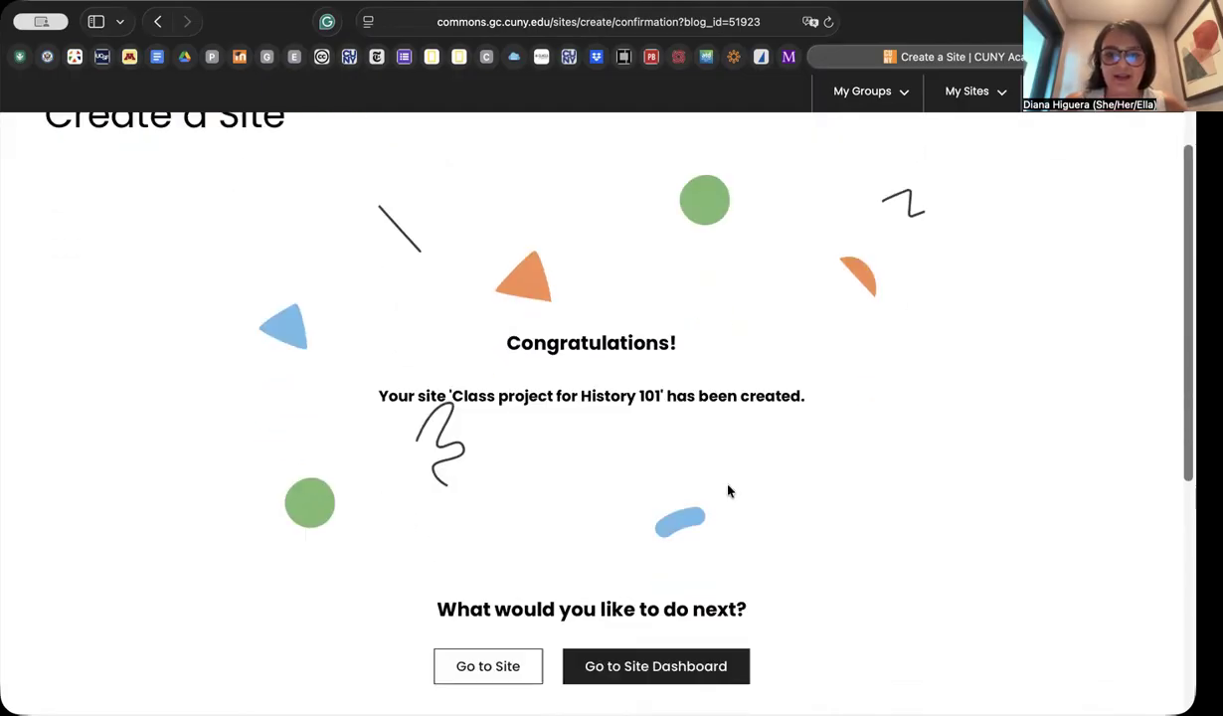
pyautogui.scroll(-2, 725, 489)
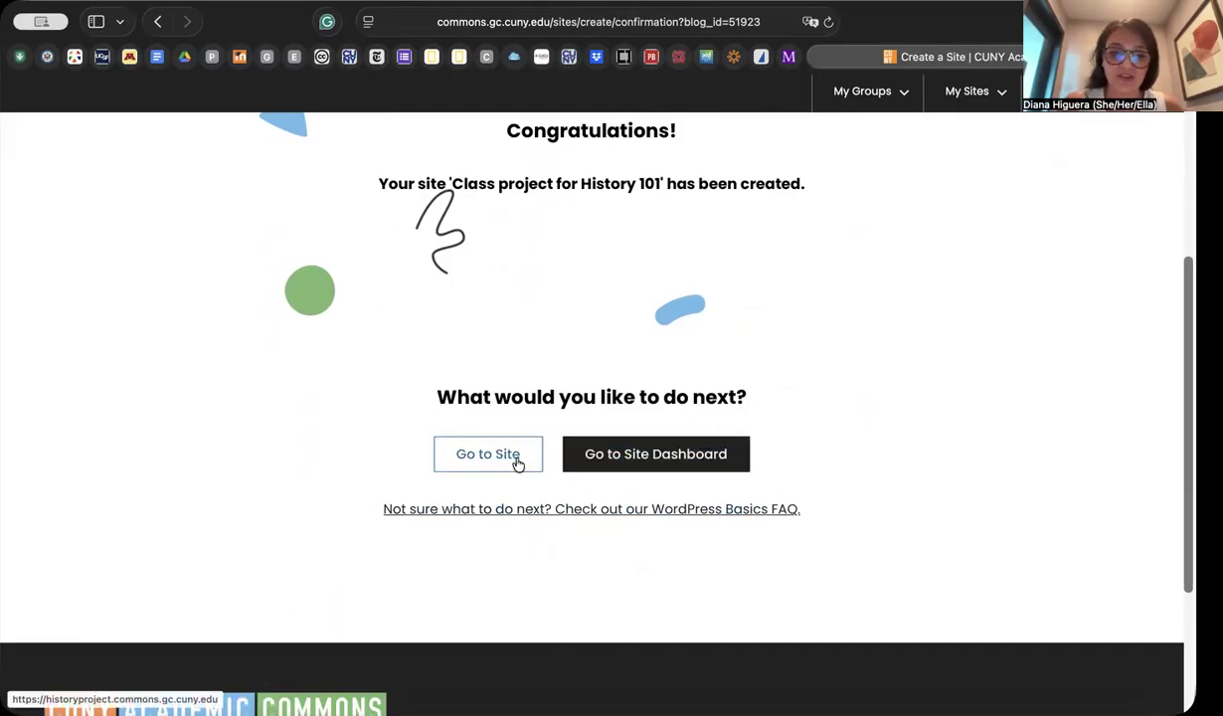
pyautogui.click(479, 458)
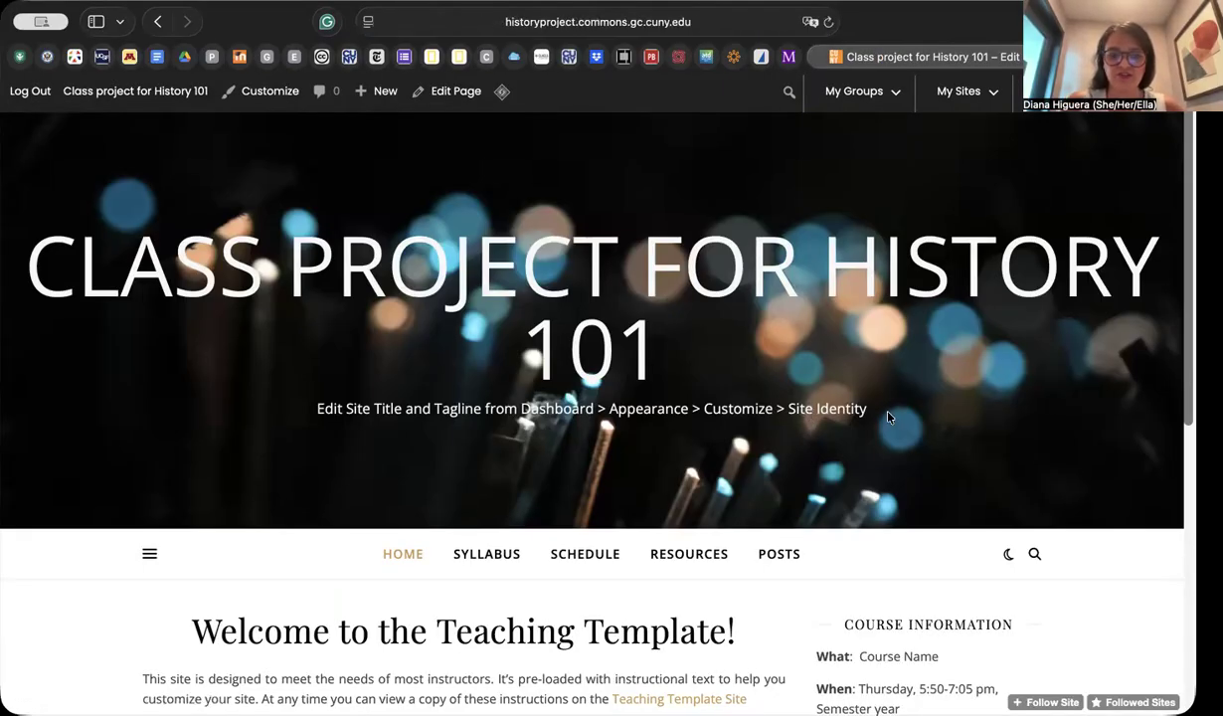
pyautogui.scroll(-2, 842, 421)
pyautogui.scroll(3, 854, 423)
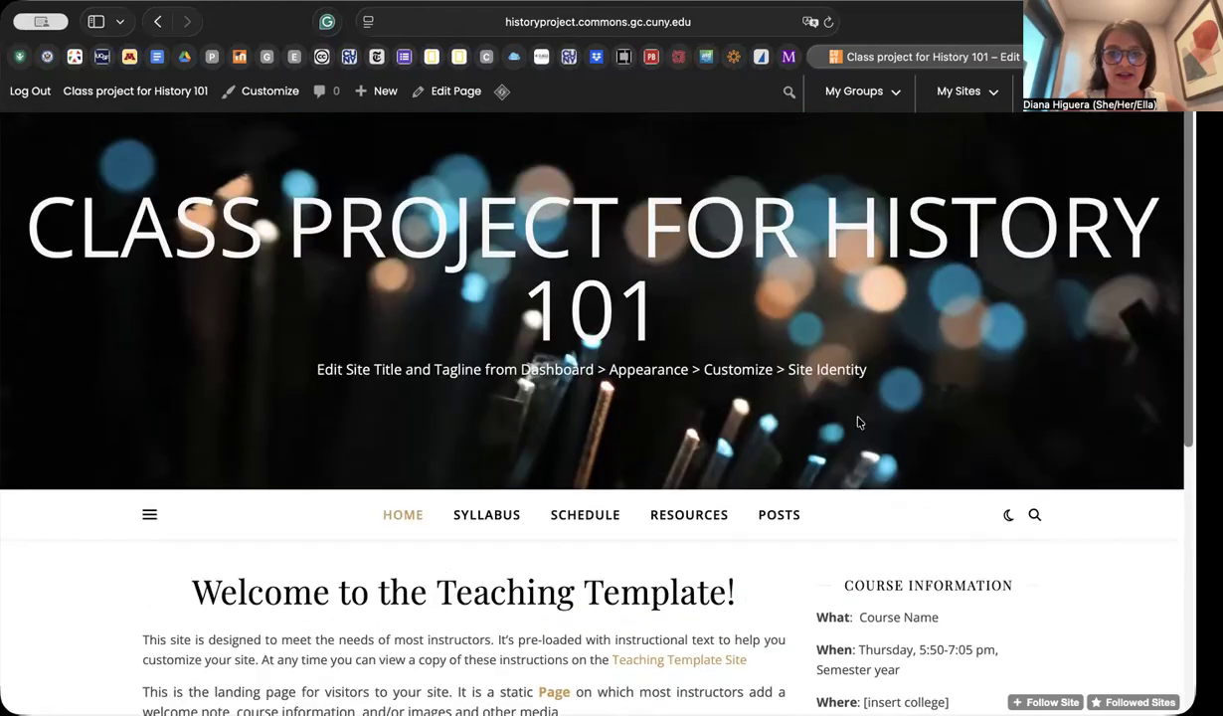